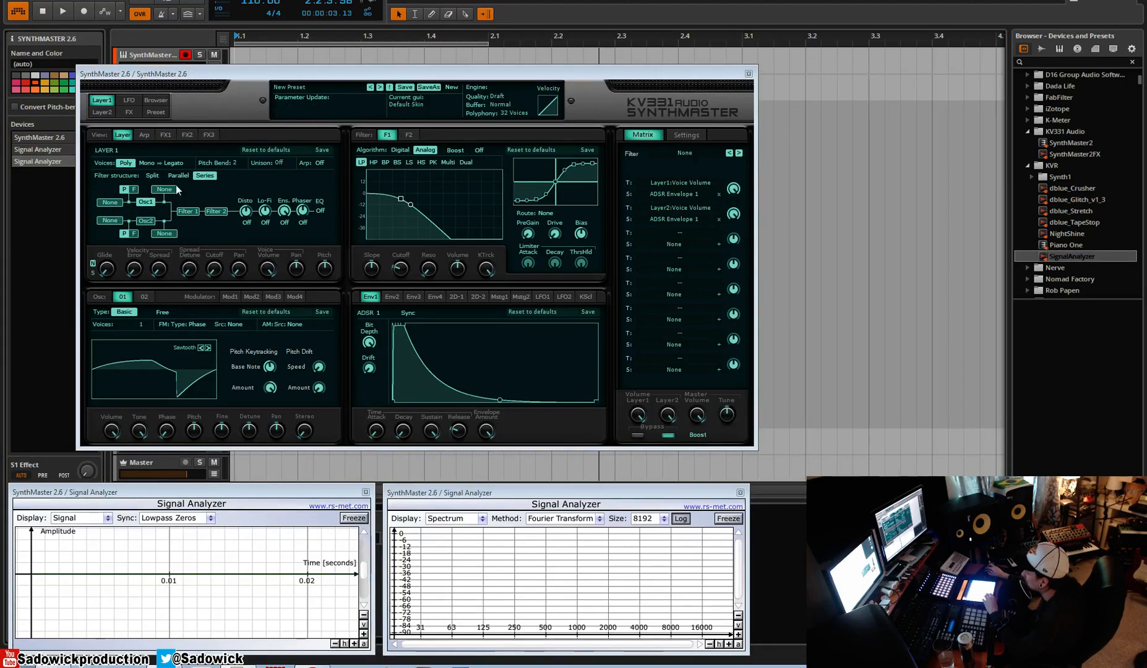
Set Oscillator 1's FM source to Modulator 1 in the Layer 1 signal routing.
{"action": "left_click", "coordinate": [134, 193]}
{"action": "left_click", "coordinate": [111, 192]}
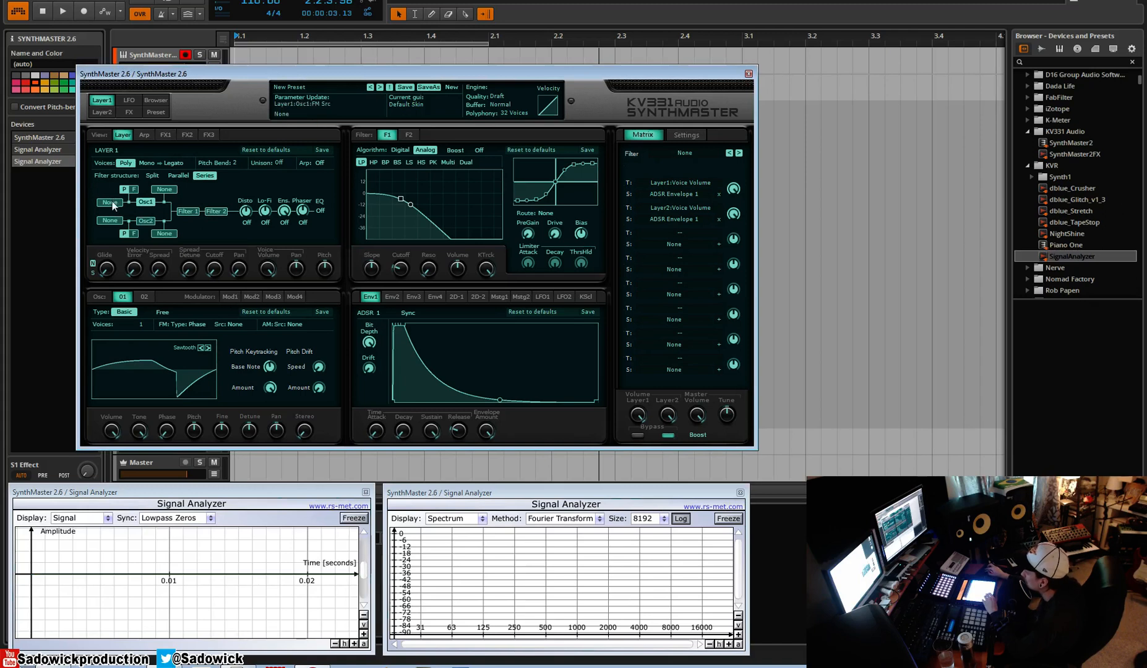
{"action": "left_click", "coordinate": [112, 201]}
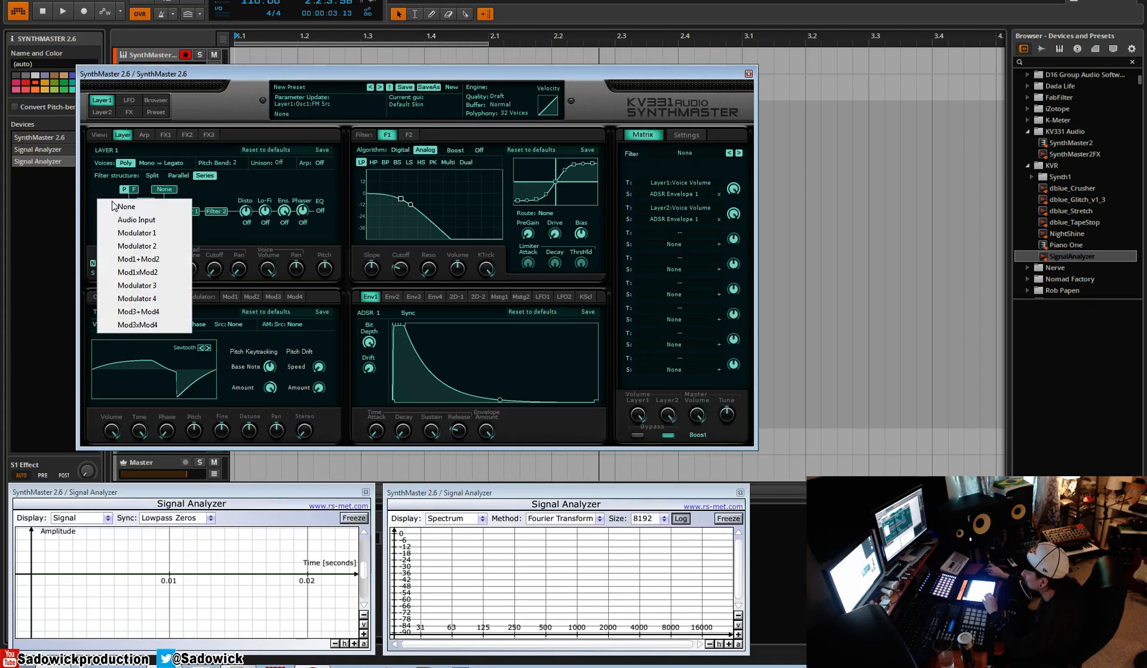
{"action": "left_click", "coordinate": [146, 233]}
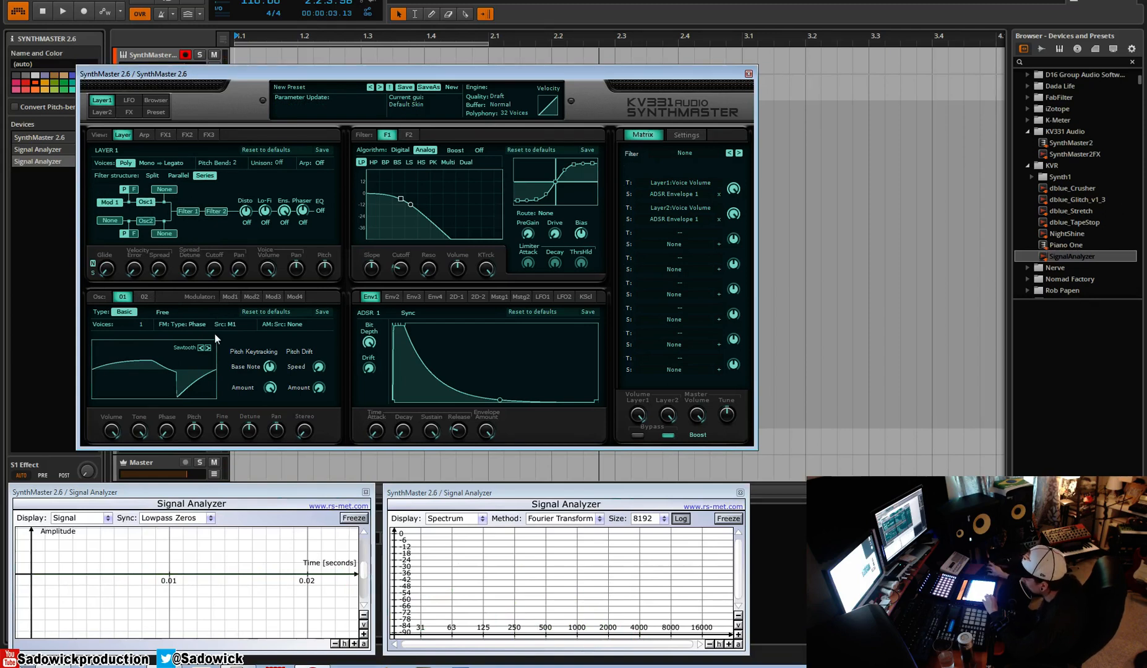
Freeze the modulated waveform in the signal analyzer and compare the settings of Oscillator 1 and Modulator 1.
{"action": "left_click", "coordinate": [229, 297]}
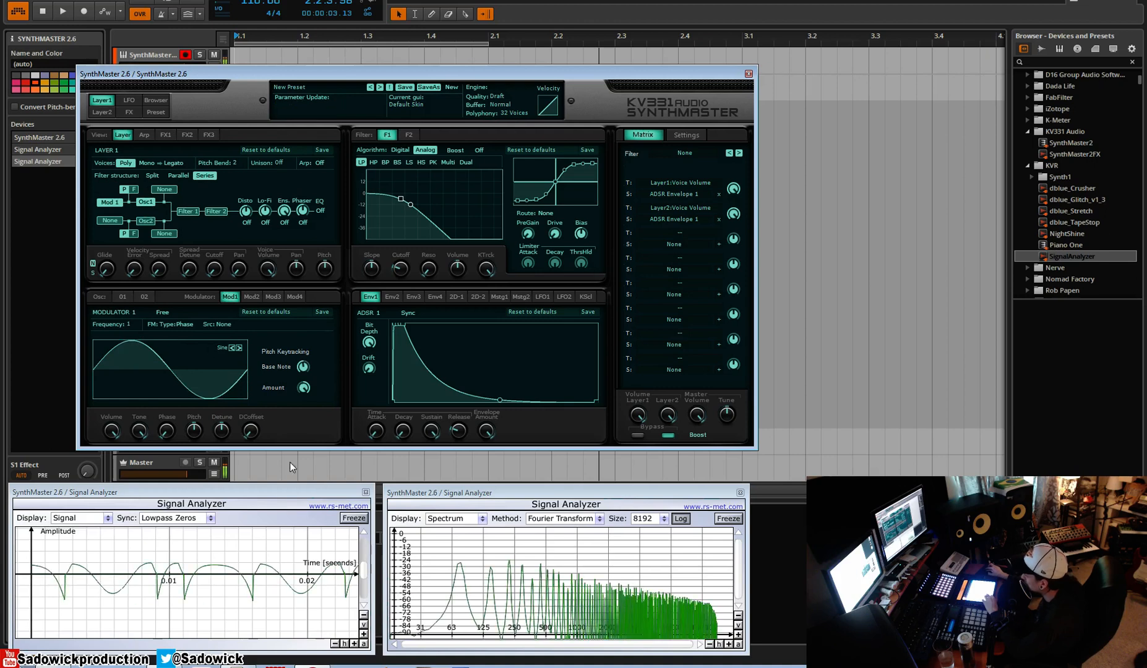
{"action": "left_click", "coordinate": [362, 531]}
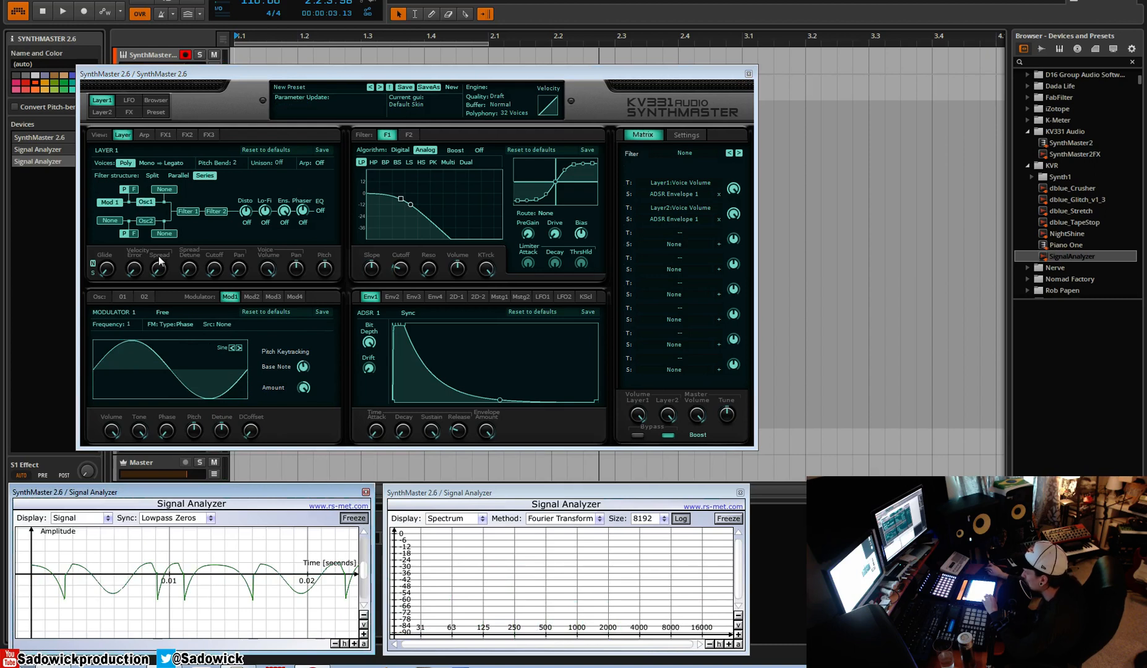
{"action": "left_click", "coordinate": [125, 296]}
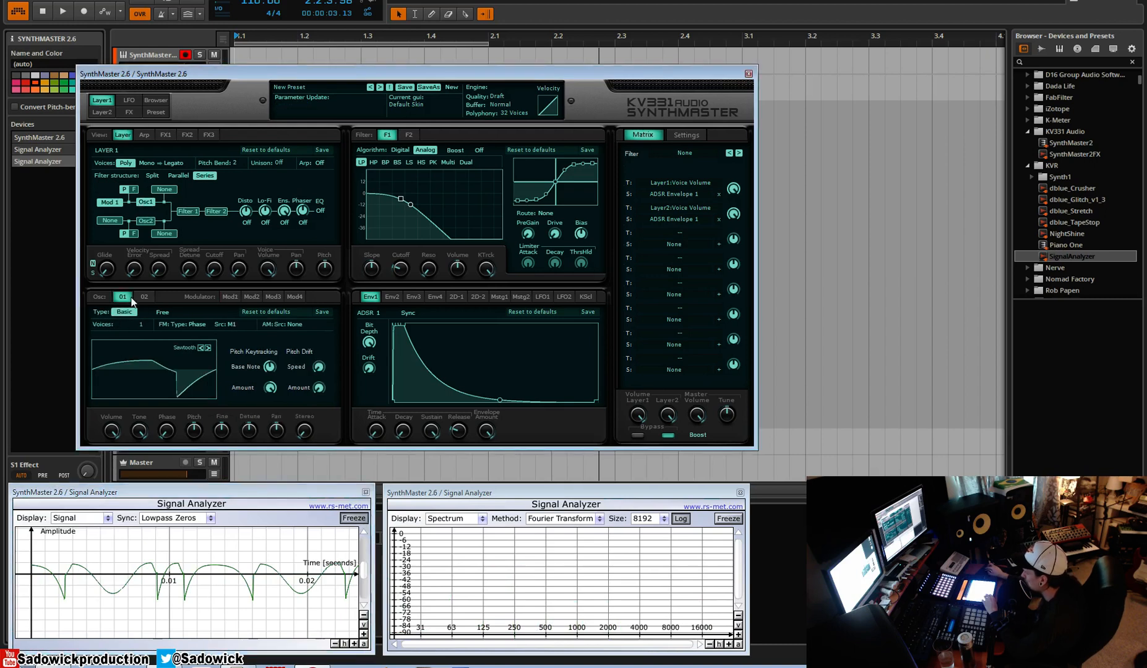
{"action": "left_click", "coordinate": [230, 296]}
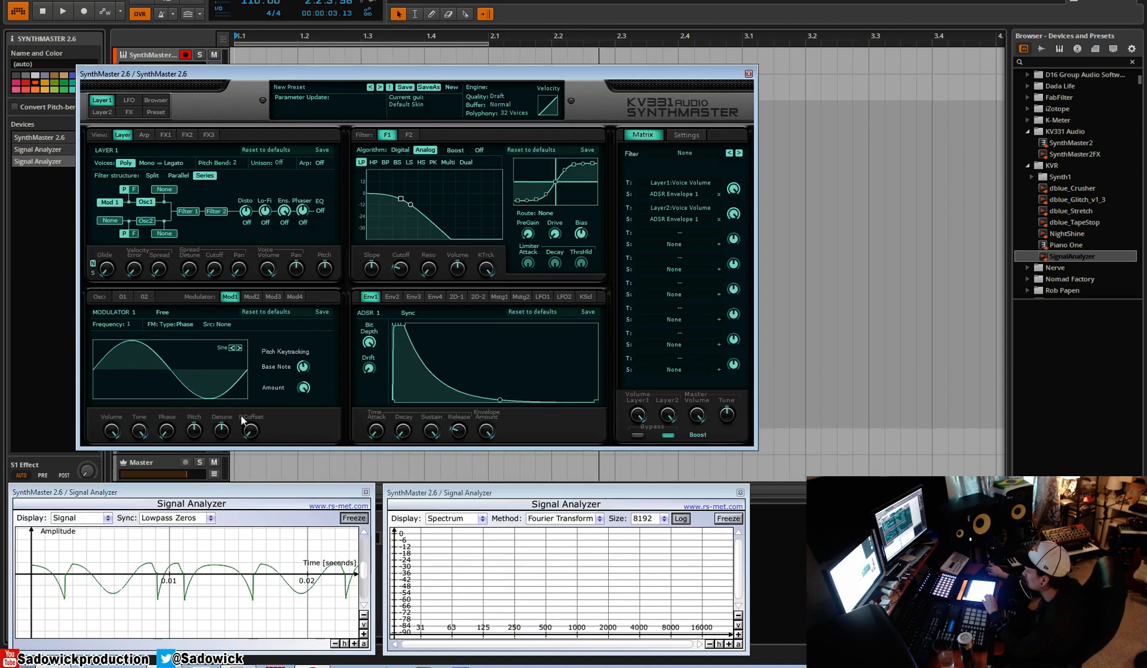
Set Modulator 1's frequency to the integer value 12.
{"action": "left_click", "coordinate": [129, 327]}
{"action": "mouse_move", "coordinate": [151, 339]}
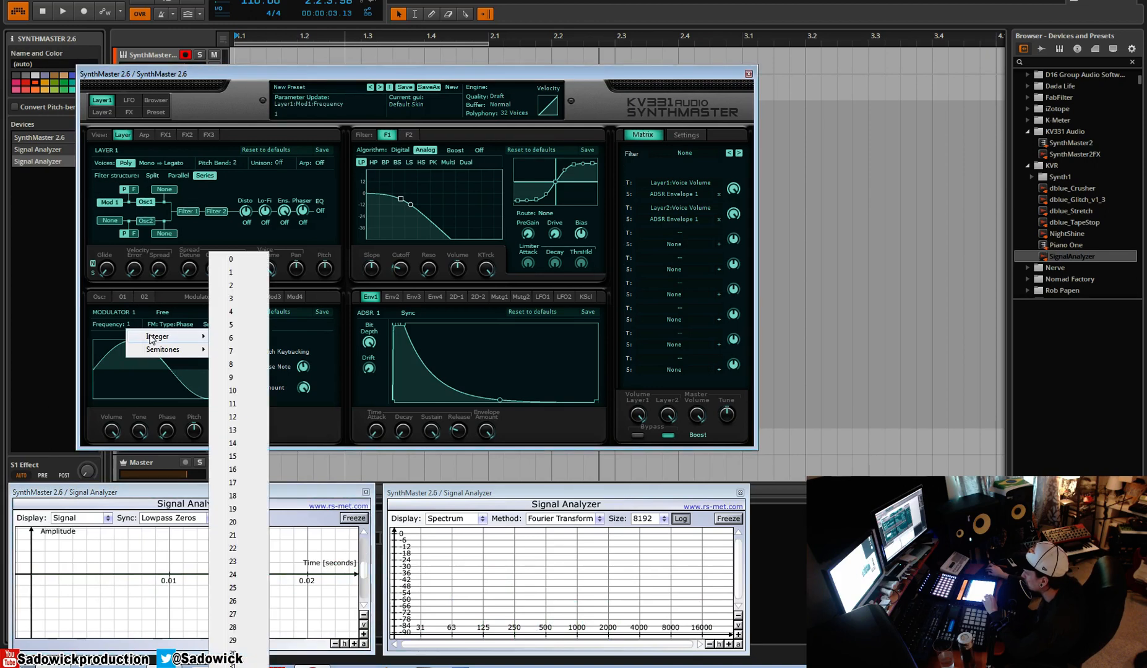
{"action": "left_click", "coordinate": [249, 417]}
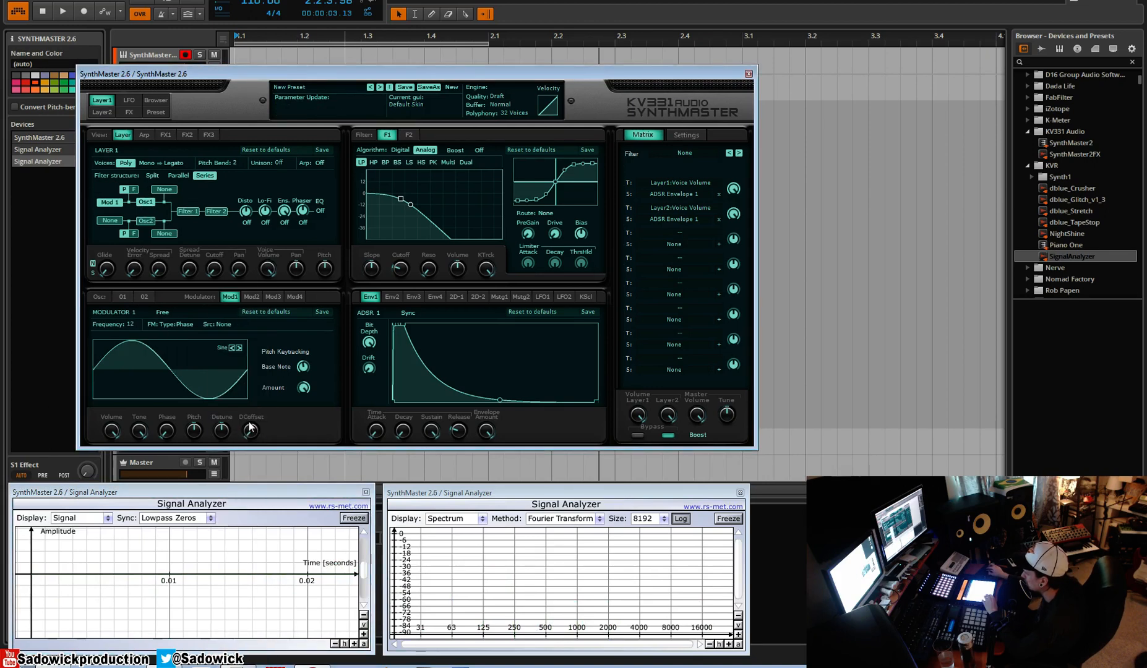
Freeze the modulated waveform, enlarge its time axis to span about 0.003 seconds for inspection, and resume the live display.
{"action": "left_click", "coordinate": [351, 521]}
{"action": "left_click", "coordinate": [363, 645]}
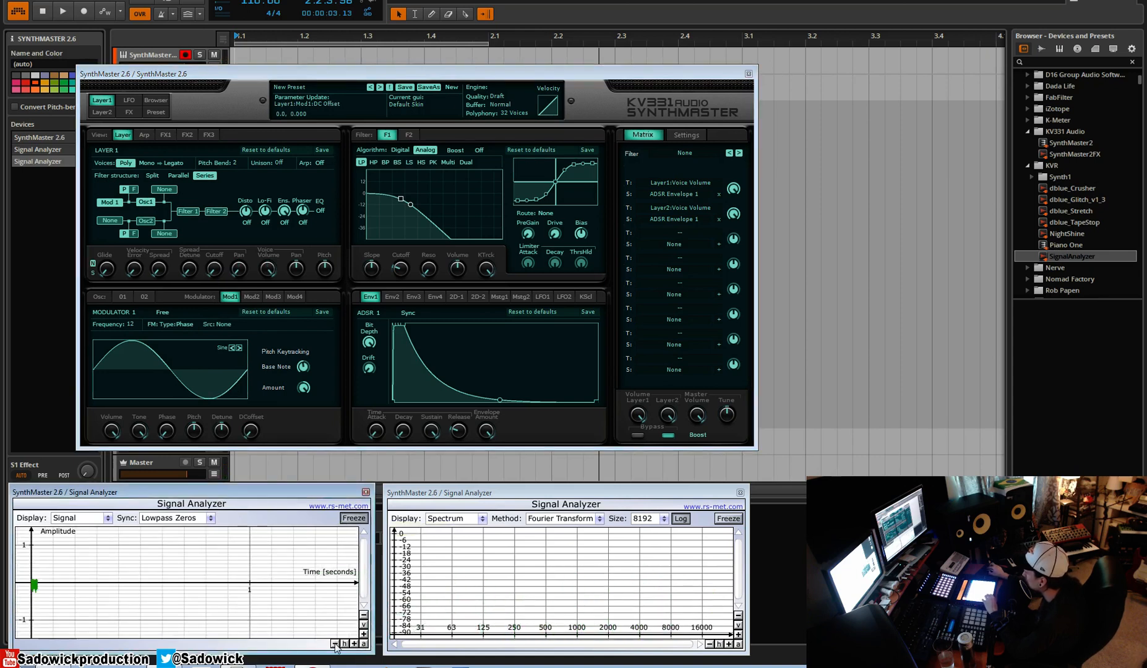
{"action": "left_click", "coordinate": [357, 645]}
{"action": "left_click", "coordinate": [357, 644]}
{"action": "left_click", "coordinate": [357, 645]}
{"action": "left_click", "coordinate": [357, 645]}
{"action": "left_click", "coordinate": [357, 645]}
{"action": "left_click", "coordinate": [357, 644]}
{"action": "left_click", "coordinate": [357, 645]}
{"action": "left_click", "coordinate": [357, 645]}
{"action": "left_click", "coordinate": [357, 645]}
{"action": "left_click", "coordinate": [357, 645]}
{"action": "left_click", "coordinate": [357, 645]}
{"action": "left_click", "coordinate": [357, 645]}
{"action": "left_click", "coordinate": [357, 645]}
{"action": "left_click", "coordinate": [357, 645]}
{"action": "left_click", "coordinate": [357, 644]}
{"action": "left_click", "coordinate": [357, 645]}
{"action": "left_click", "coordinate": [357, 644]}
{"action": "left_click", "coordinate": [357, 645]}
{"action": "left_click", "coordinate": [357, 645]}
{"action": "left_click", "coordinate": [357, 645]}
{"action": "left_click", "coordinate": [357, 645]}
{"action": "left_click", "coordinate": [357, 645]}
{"action": "left_click", "coordinate": [357, 645]}
{"action": "left_click", "coordinate": [357, 645]}
{"action": "left_click", "coordinate": [357, 645]}
{"action": "left_click", "coordinate": [357, 644]}
{"action": "left_click", "coordinate": [357, 645]}
{"action": "left_click", "coordinate": [357, 645]}
{"action": "left_click", "coordinate": [357, 644]}
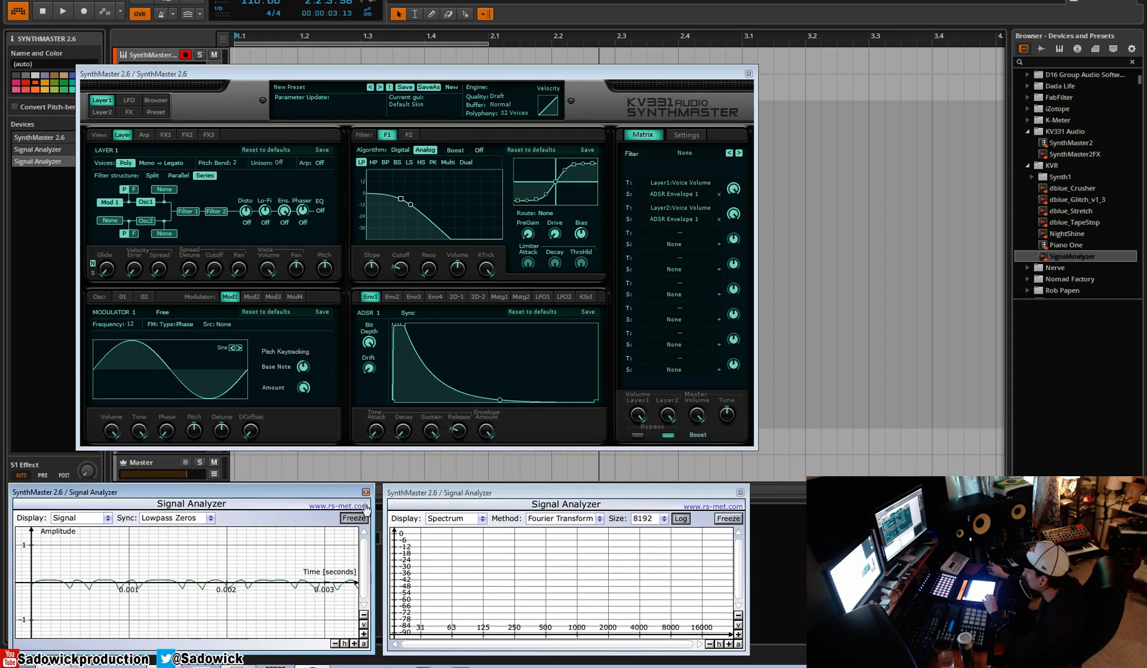
{"action": "left_click", "coordinate": [354, 519]}
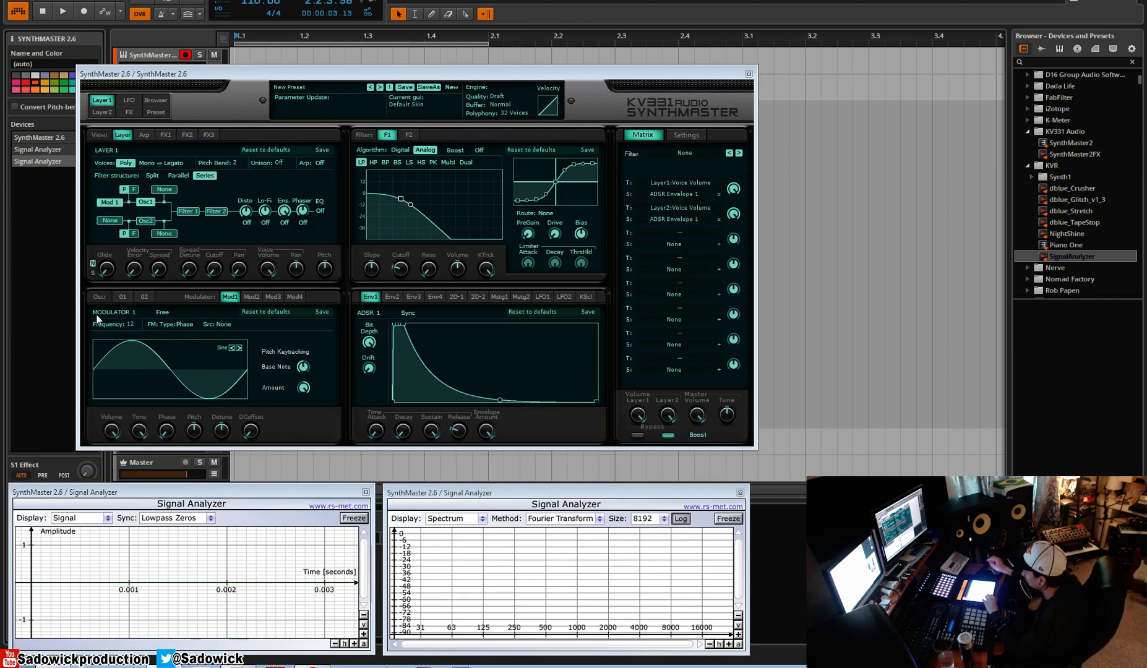
Start a new preset and set Oscillator 1's waveform to Pulse.
{"action": "left_click", "coordinate": [453, 87]}
{"action": "left_click", "coordinate": [465, 94]}
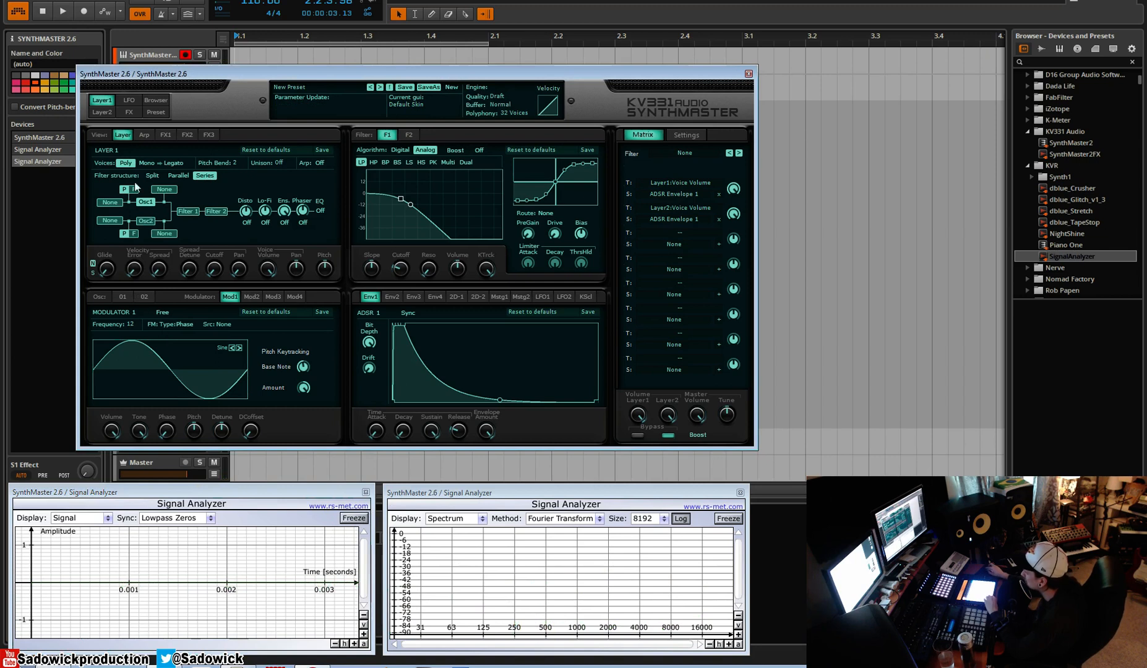
{"action": "left_click", "coordinate": [123, 296]}
{"action": "left_click", "coordinate": [136, 371]}
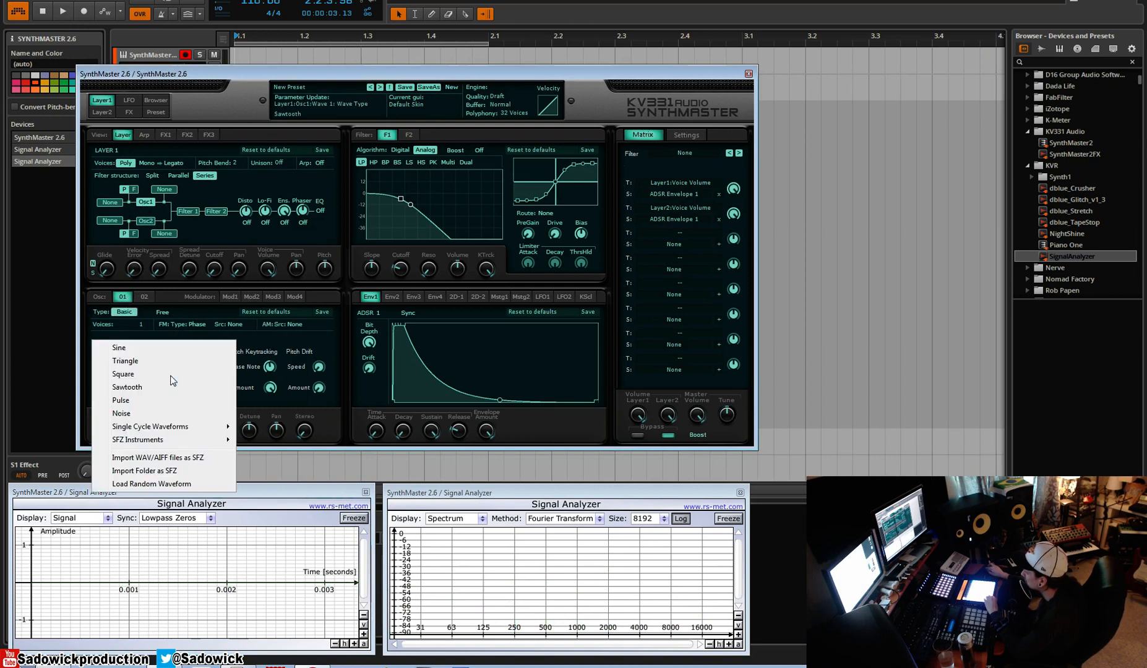
{"action": "left_click", "coordinate": [151, 403]}
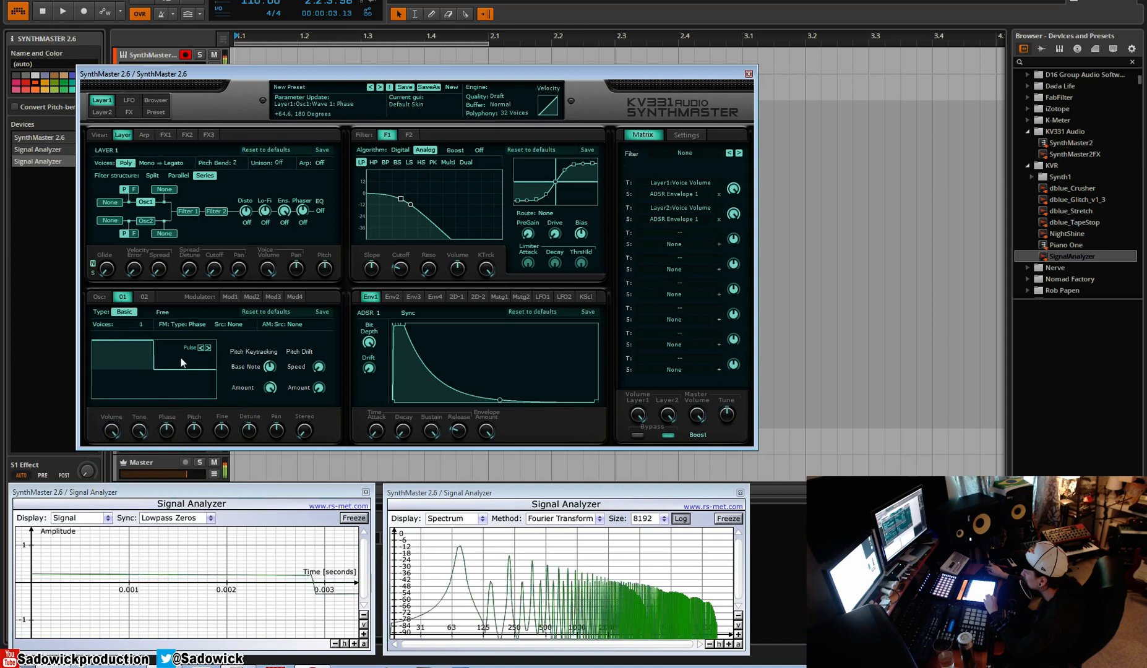
Raise Oscillator 1's phase to about 230 degrees to widen the pulse.
{"action": "double_click", "coordinate": [168, 429]}
{"action": "left_click", "coordinate": [335, 644]}
{"action": "left_click", "coordinate": [335, 643]}
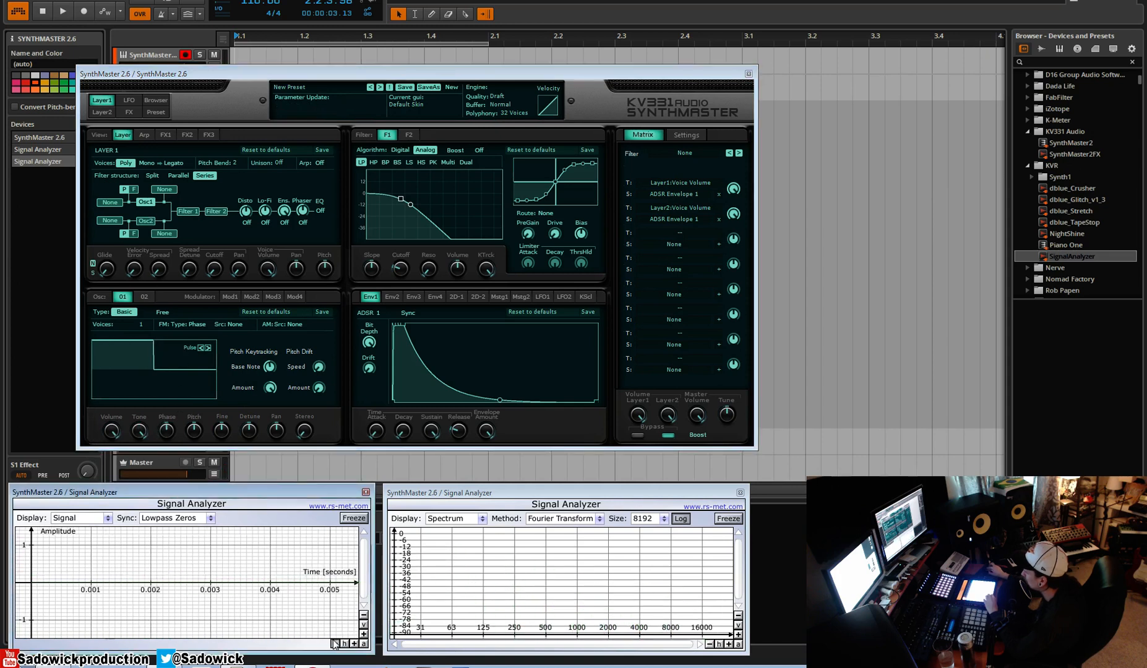
{"action": "left_click_drag", "start_coordinate": [167, 430], "coordinate": [187, 403]}
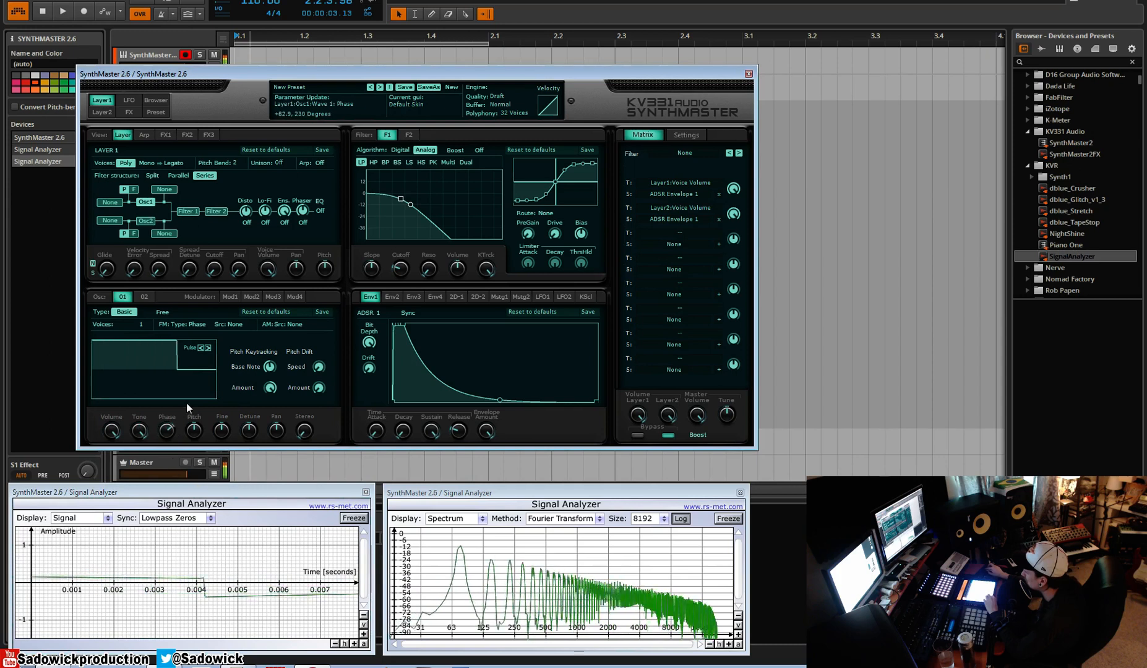
Extend the waveform display's time axis to about 0.03 seconds and sweep Oscillator 1's phase back to a centred pulse.
{"action": "left_click", "coordinate": [334, 644]}
{"action": "left_click", "coordinate": [335, 643]}
{"action": "left_click", "coordinate": [334, 643]}
{"action": "left_click", "coordinate": [335, 644]}
{"action": "left_click", "coordinate": [335, 644]}
{"action": "left_click", "coordinate": [335, 644]}
{"action": "left_click", "coordinate": [335, 644]}
{"action": "left_click", "coordinate": [334, 644]}
{"action": "left_click_drag", "start_coordinate": [168, 431], "coordinate": [173, 469]}
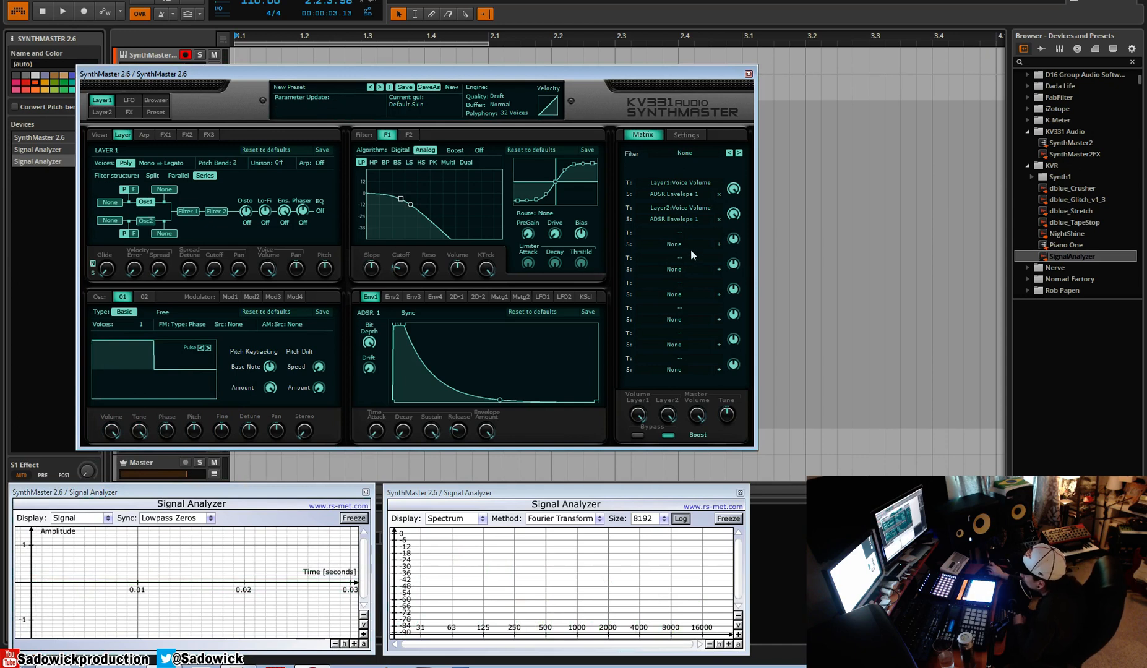
Set Oscillator 1's phase to about 185 degrees and assign Synth LFO 1 as its first modulation source.
{"action": "left_click_drag", "start_coordinate": [165, 429], "coordinate": [170, 432]}
{"action": "right_click", "coordinate": [170, 432]}
{"action": "mouse_move", "coordinate": [233, 457]}
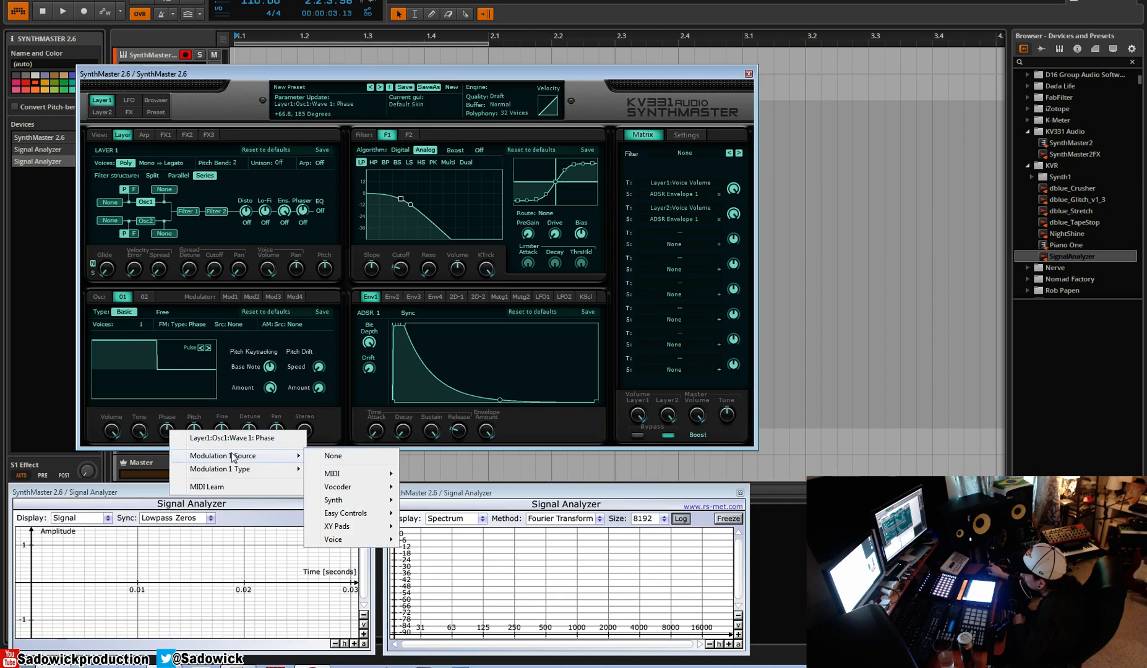
{"action": "mouse_move", "coordinate": [346, 503]}
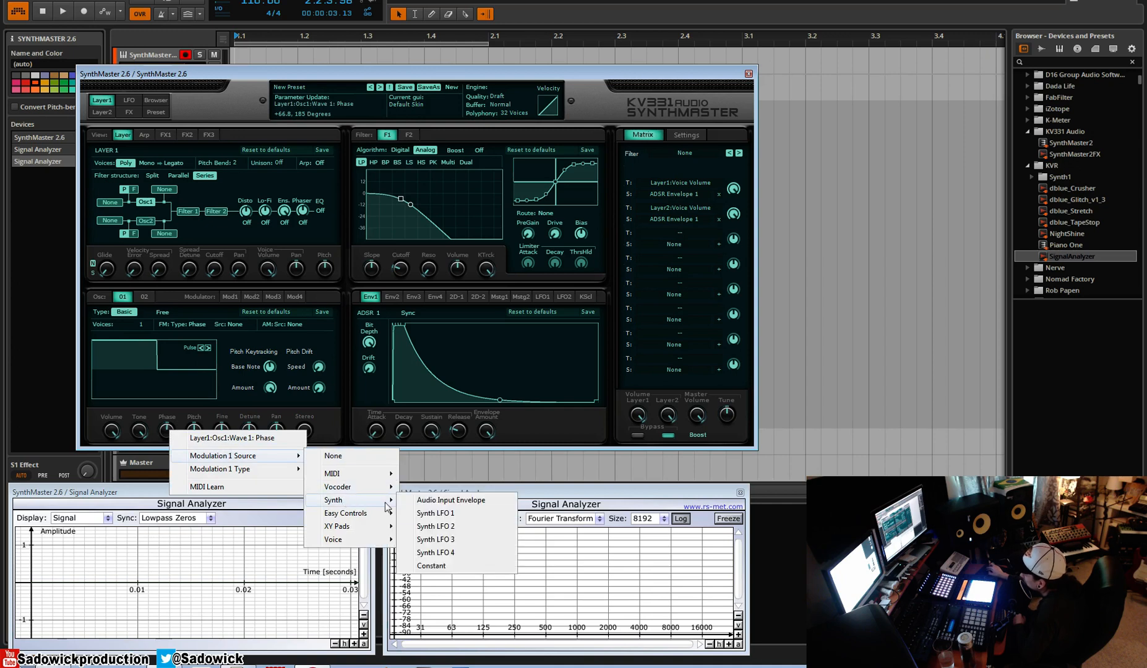
{"action": "left_click", "coordinate": [438, 515]}
Adjust Synth LFO 1's modulation depth on Oscillator 1's phase and lower the base phase to narrow the pulse.
{"action": "left_click_drag", "start_coordinate": [741, 246], "coordinate": [747, 215]}
{"action": "left_click", "coordinate": [718, 243]}
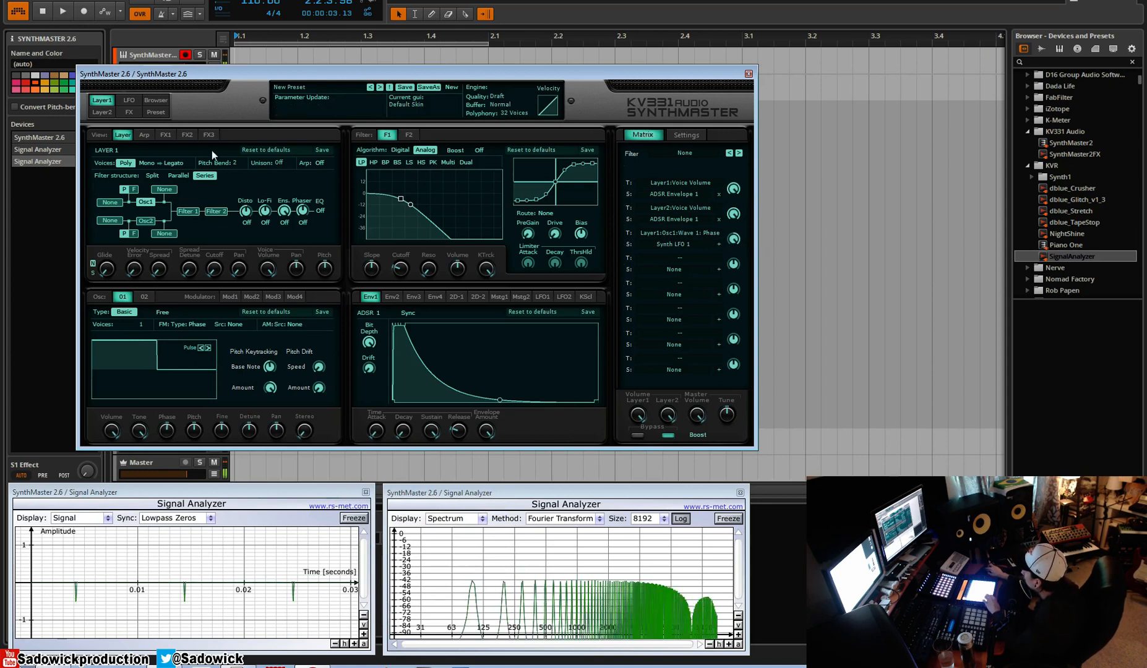
{"action": "left_click_drag", "start_coordinate": [167, 431], "coordinate": [169, 479]}
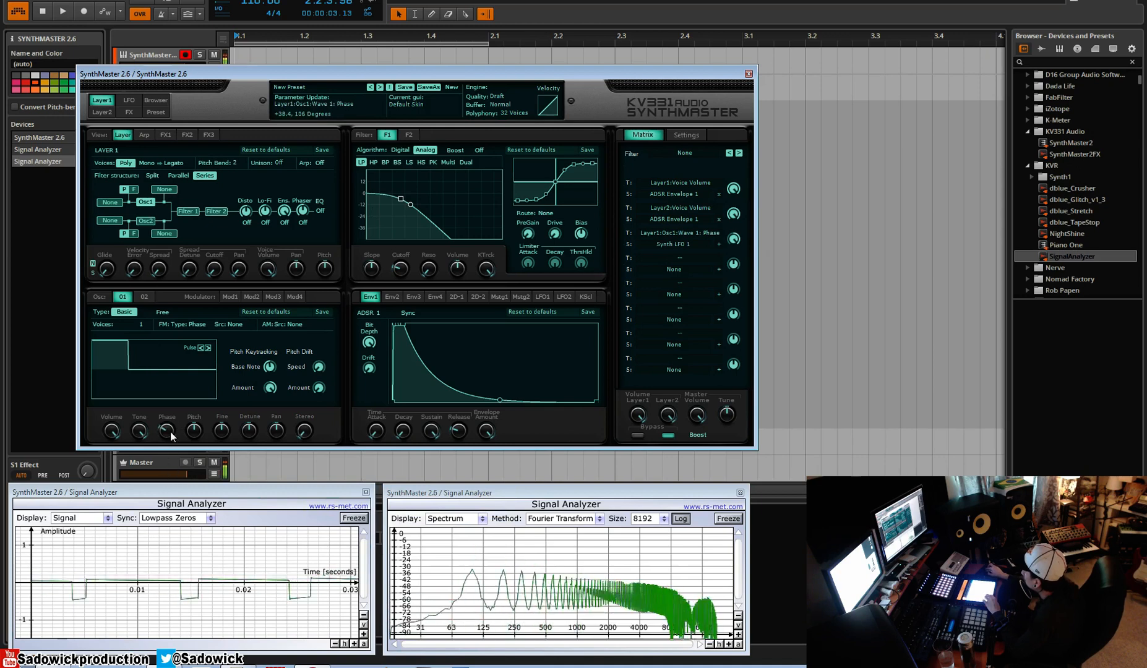
{"action": "left_click_drag", "start_coordinate": [734, 240], "coordinate": [735, 262]}
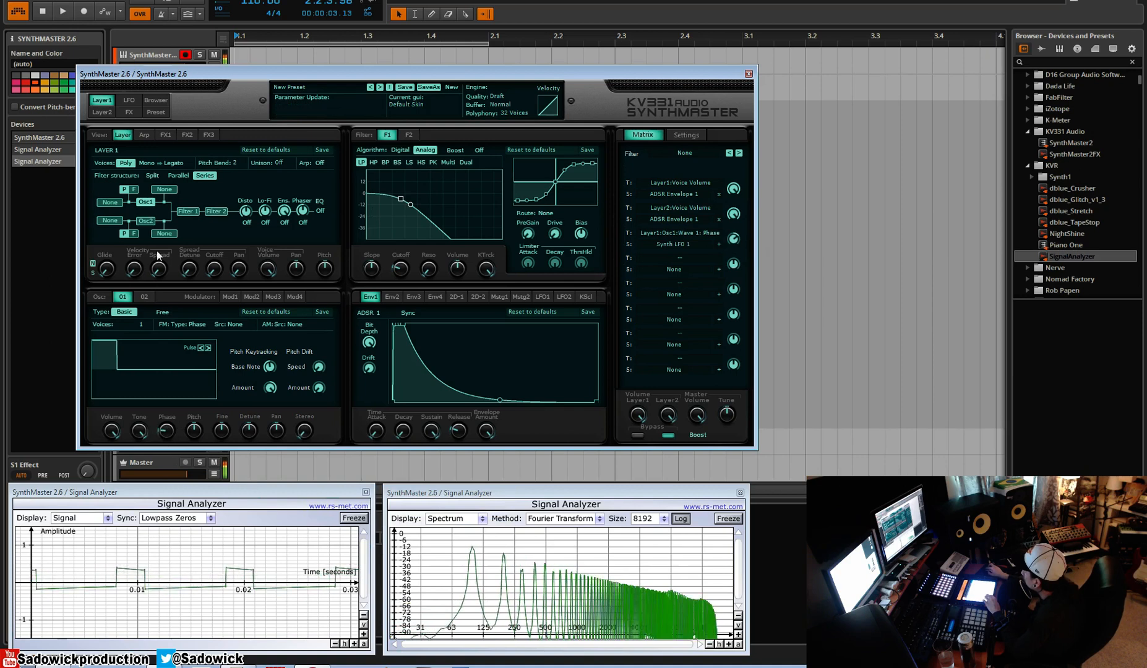
Set Synth LFO 1's speed to about 0.41 Hz and return to the Layer 1 settings.
{"action": "left_click", "coordinate": [129, 100]}
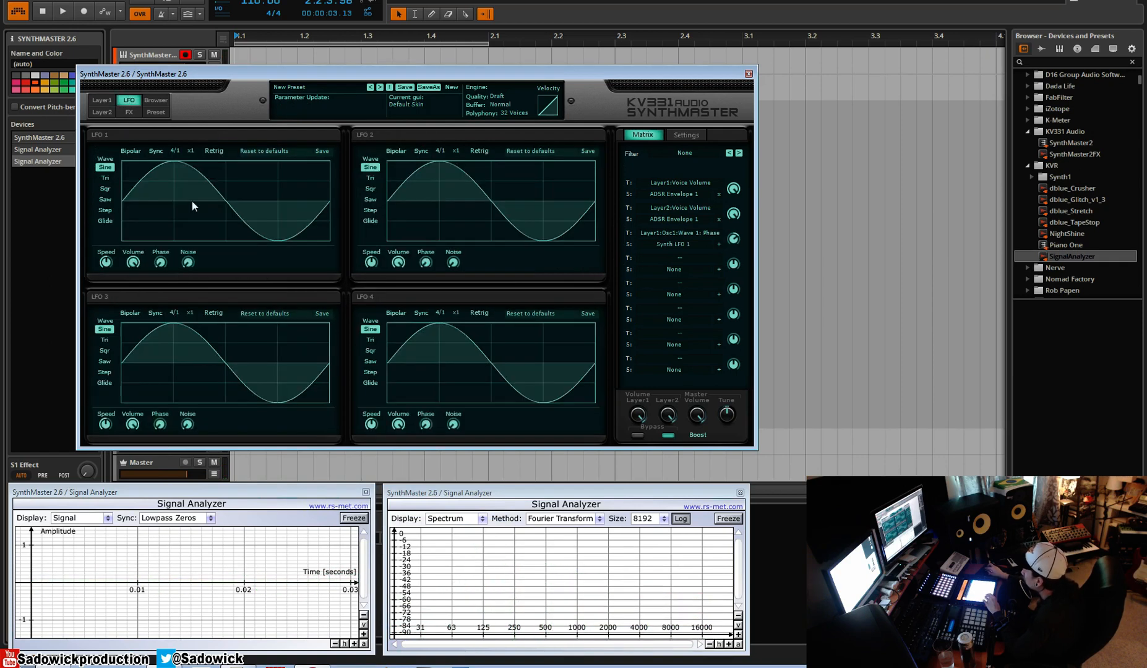
{"action": "mouse_move", "coordinate": [105, 264]}
{"action": "left_mouse_down"}
{"action": "mouse_move", "coordinate": [113, 235]}
{"action": "mouse_move", "coordinate": [113, 288]}
{"action": "mouse_move", "coordinate": [118, 277]}
{"action": "left_mouse_up"}
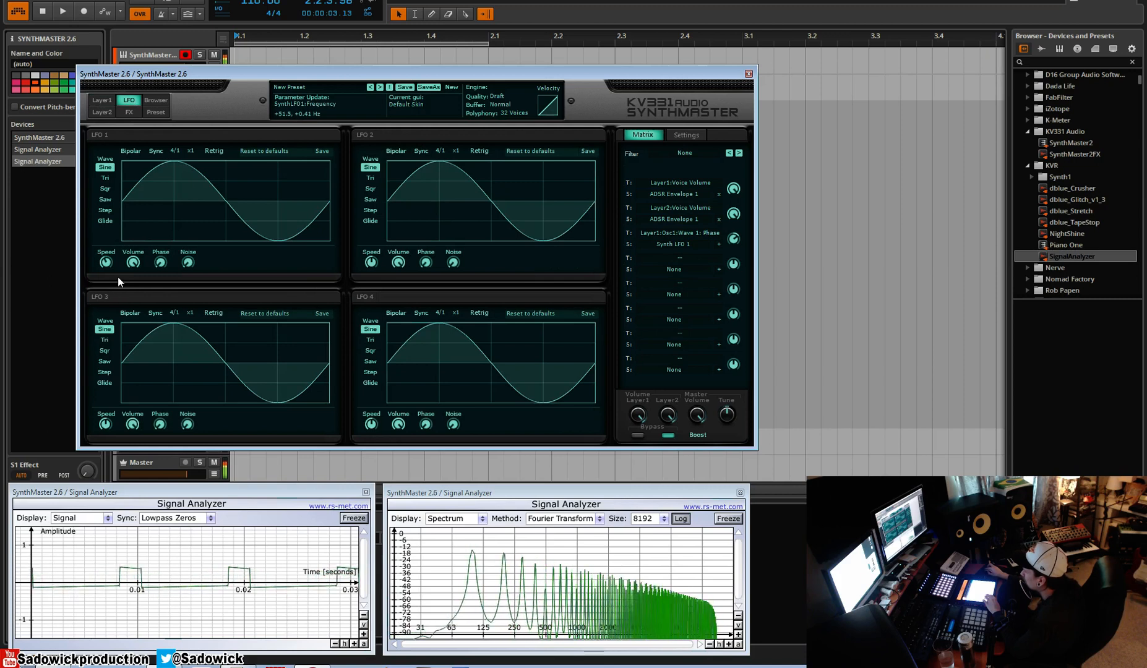
{"action": "left_click", "coordinate": [105, 104]}
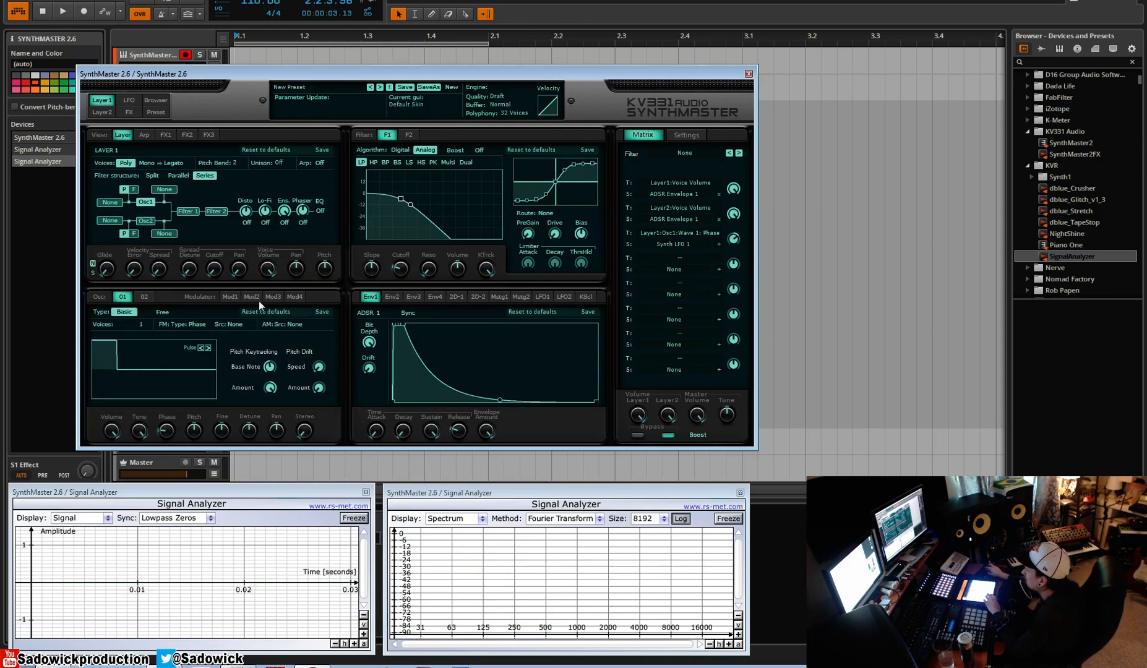
{"action": "left_click", "coordinate": [144, 325]}
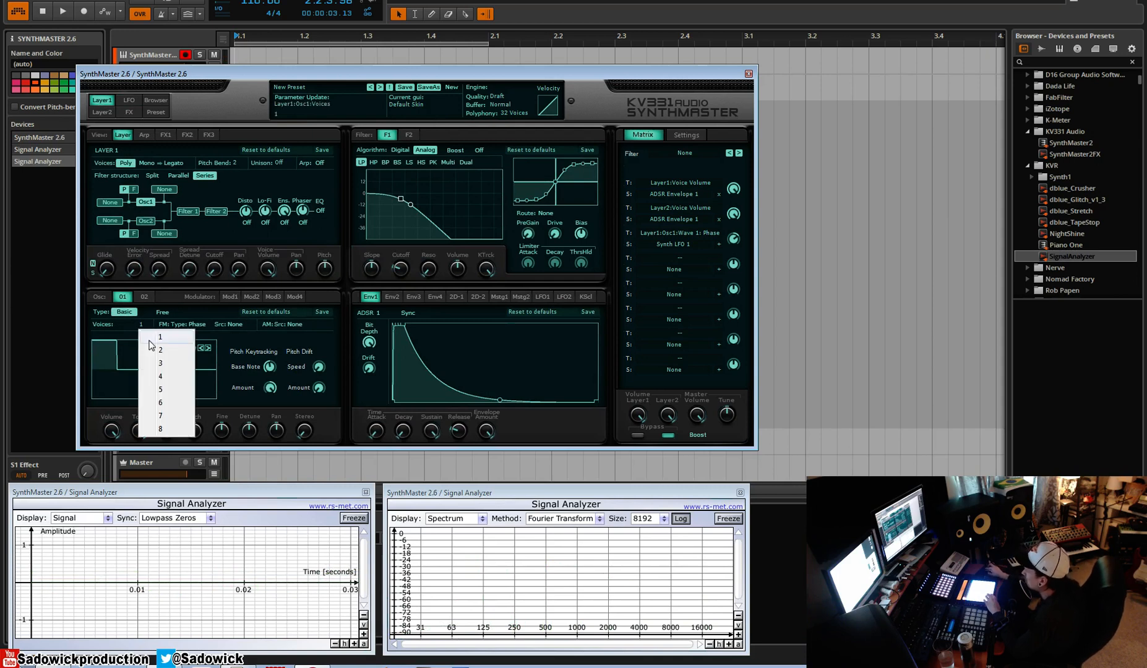
{"action": "left_click", "coordinate": [397, 70]}
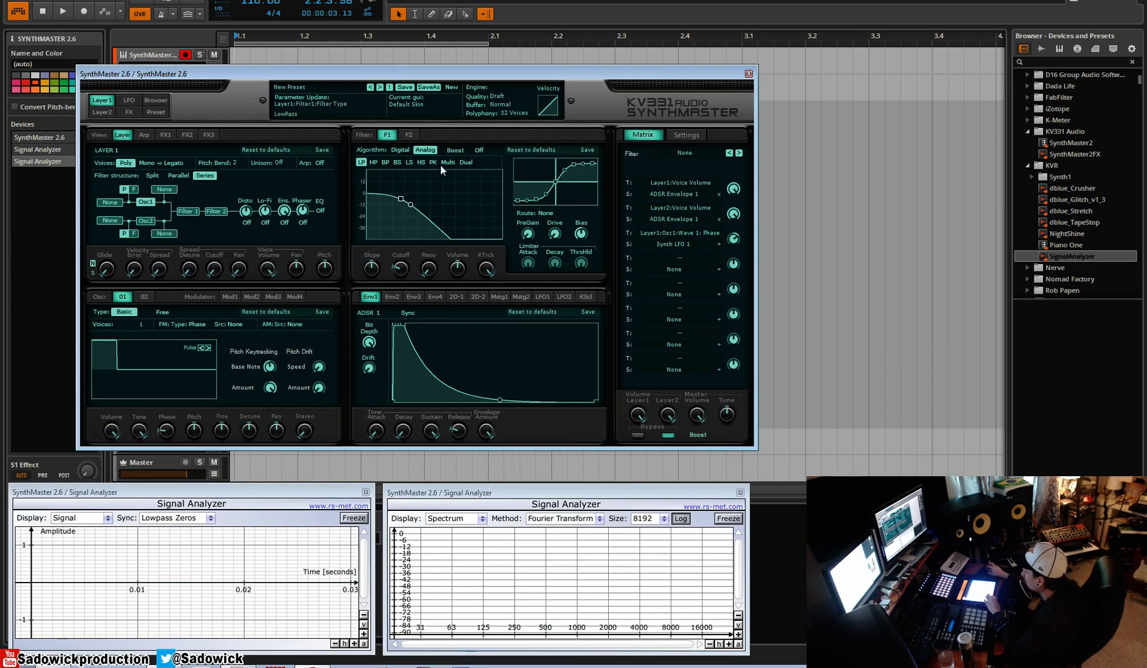
Start another new preset and set Oscillator 1's waveform to Sine.
{"action": "left_click", "coordinate": [462, 91]}
{"action": "left_click", "coordinate": [465, 98]}
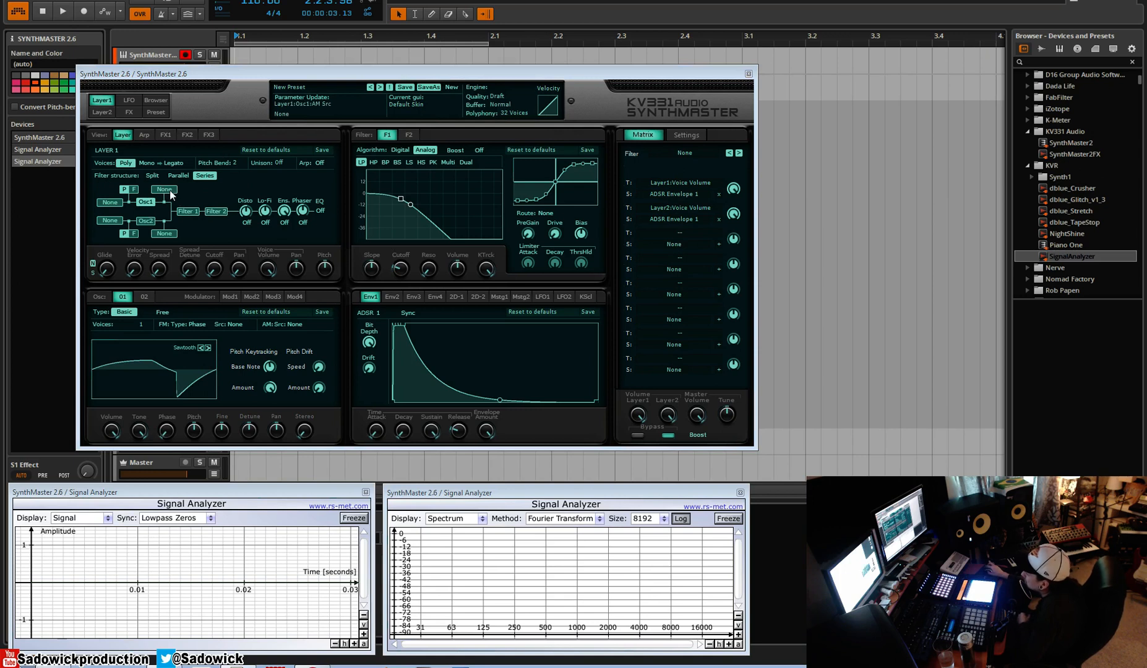
{"action": "left_click", "coordinate": [167, 371]}
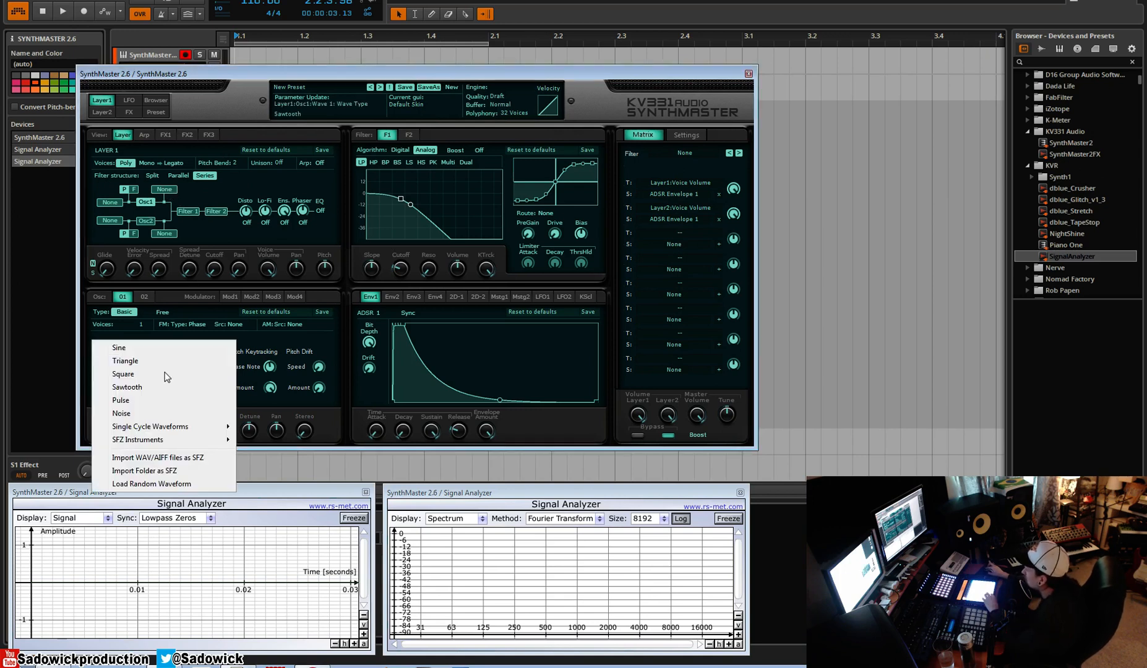
{"action": "left_click", "coordinate": [119, 347]}
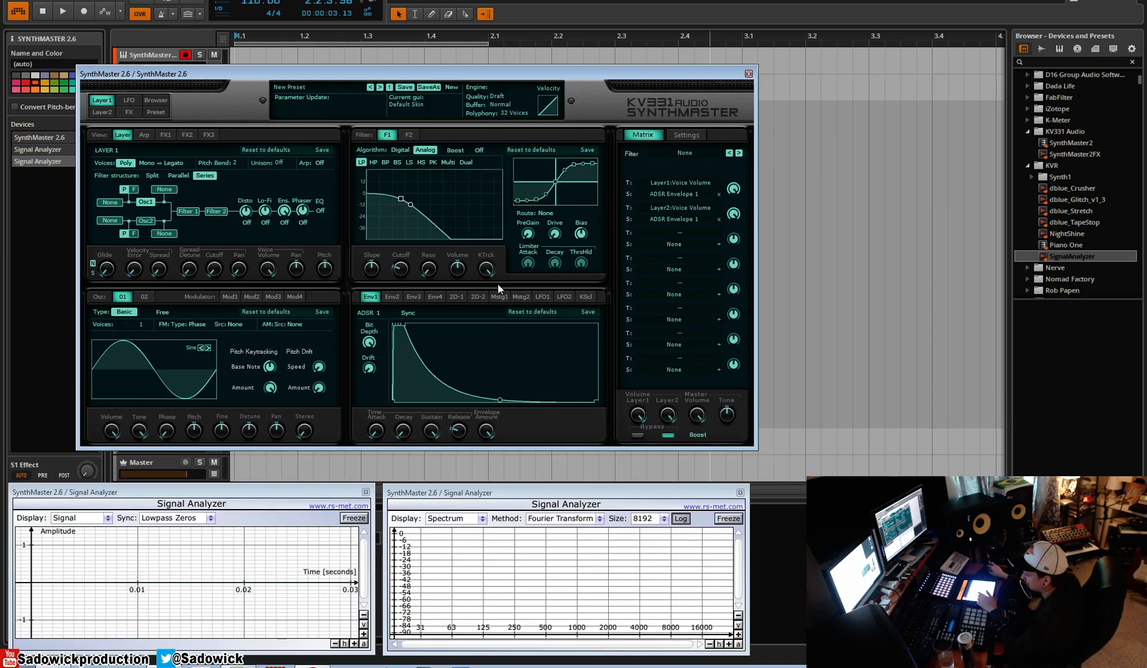
Set Oscillator 1's AM source to Modulator 1 and reduce Modulator 1's pitch keytracking amount.
{"action": "left_click", "coordinate": [164, 190]}
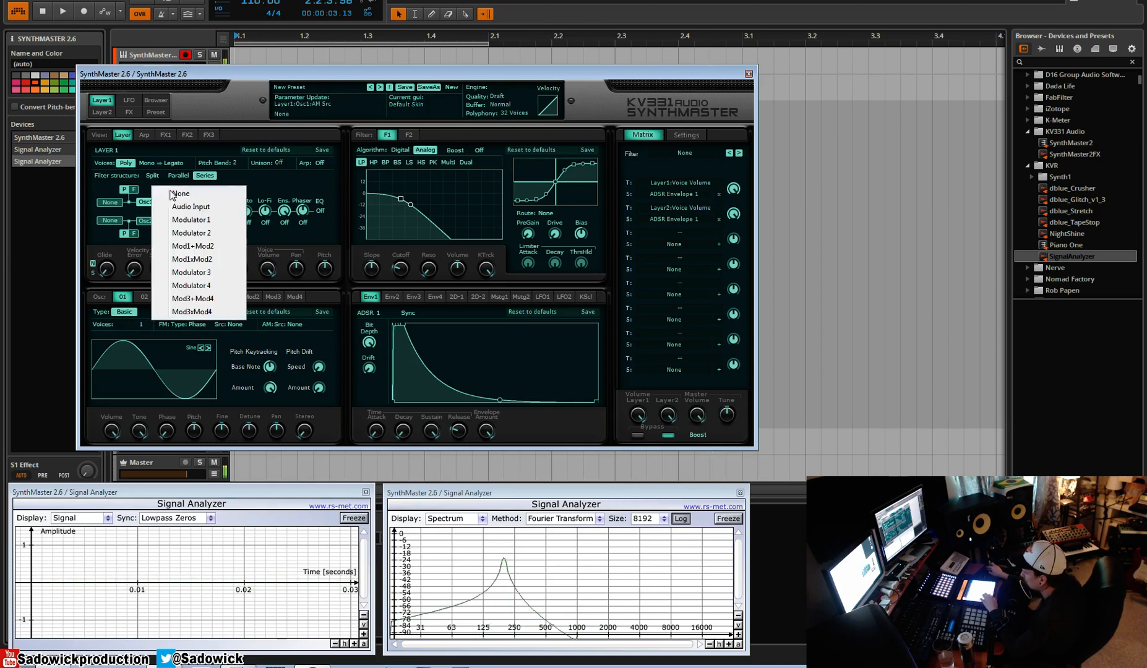
{"action": "left_click", "coordinate": [187, 221]}
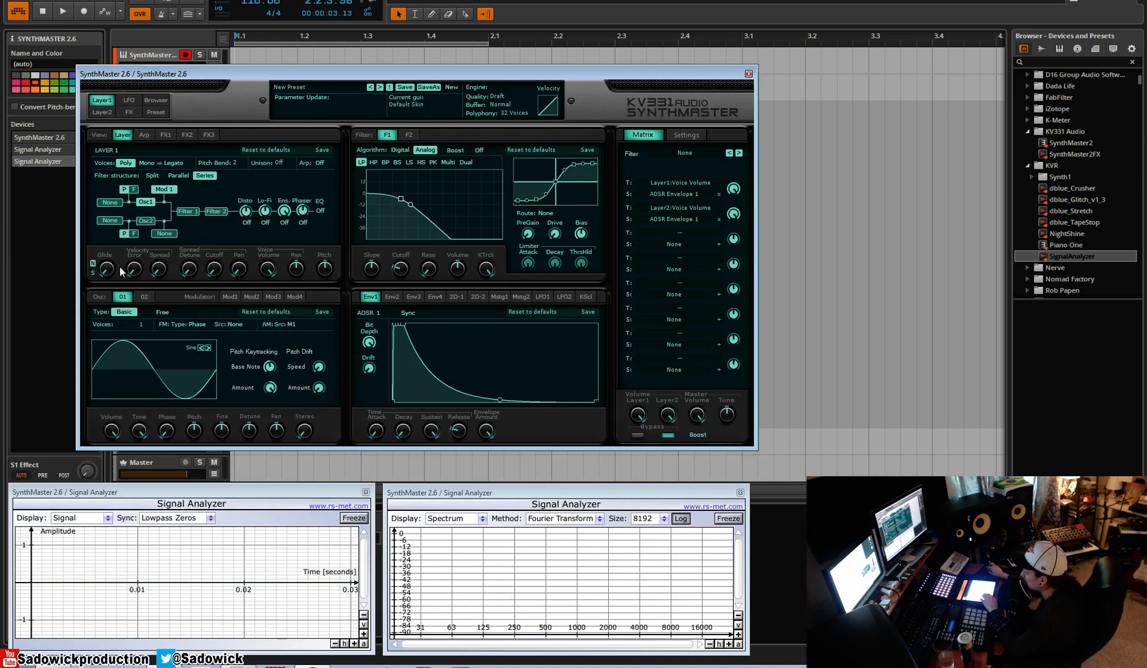
{"action": "left_click", "coordinate": [228, 298]}
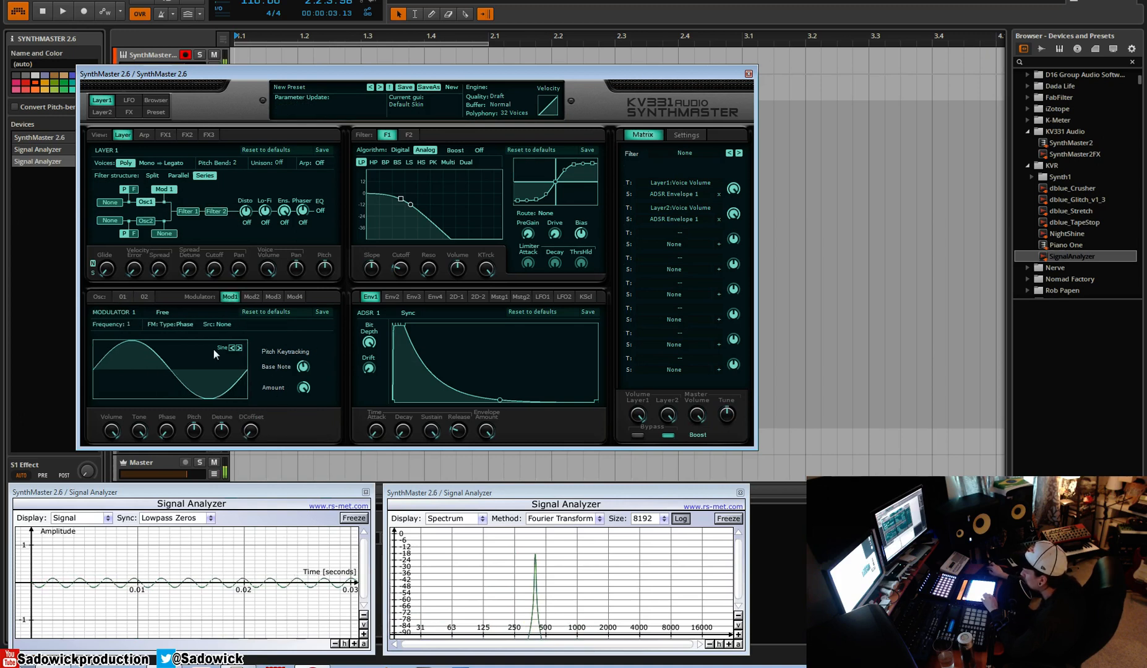
{"action": "left_click_drag", "start_coordinate": [314, 430], "coordinate": [298, 566]}
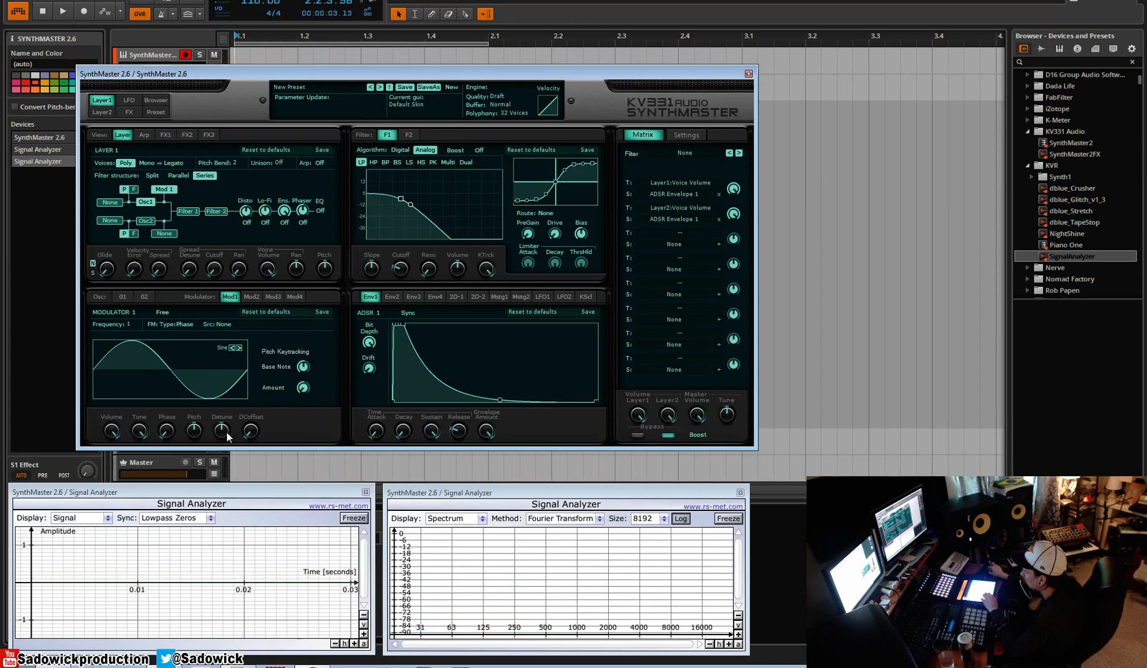
Raise Modulator 1's pitch keytracking amount to +1.000 and set its frequency to the integer value 12.
{"action": "left_click_drag", "start_coordinate": [302, 388], "coordinate": [321, 220]}
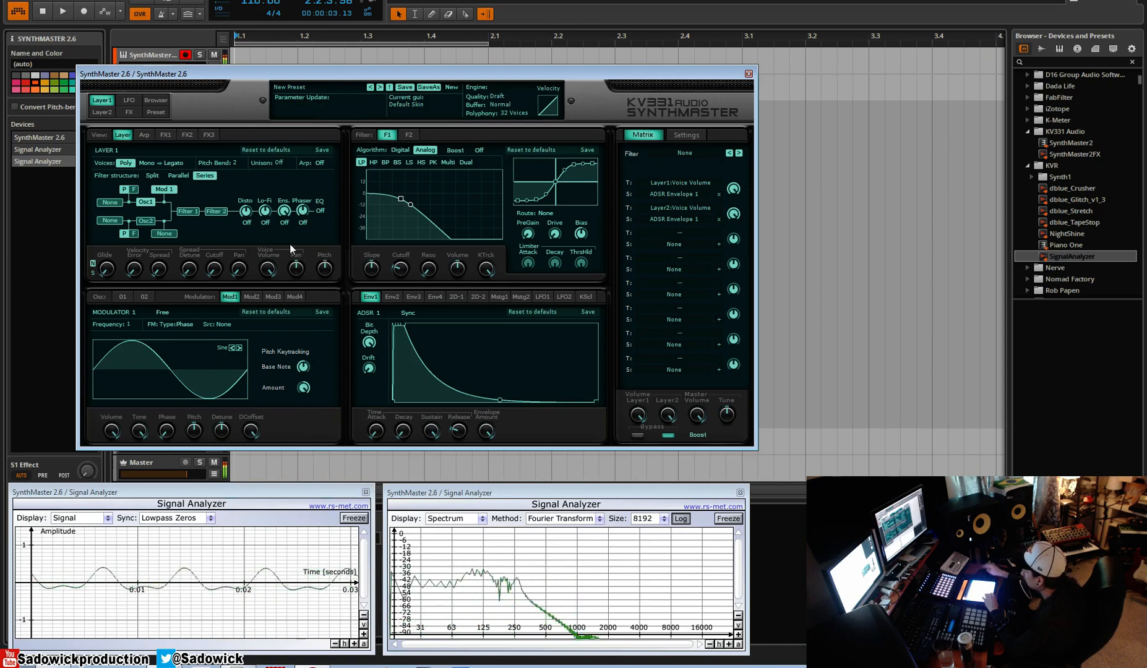
{"action": "left_click", "coordinate": [128, 326]}
{"action": "mouse_move", "coordinate": [162, 339]}
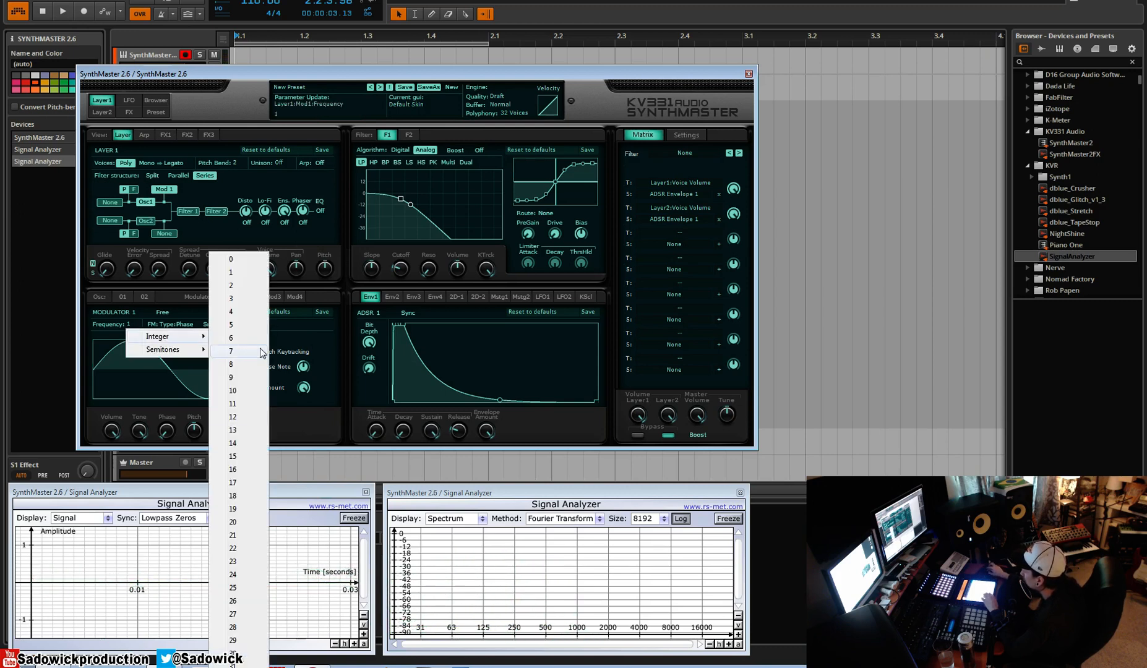
{"action": "left_click", "coordinate": [248, 418]}
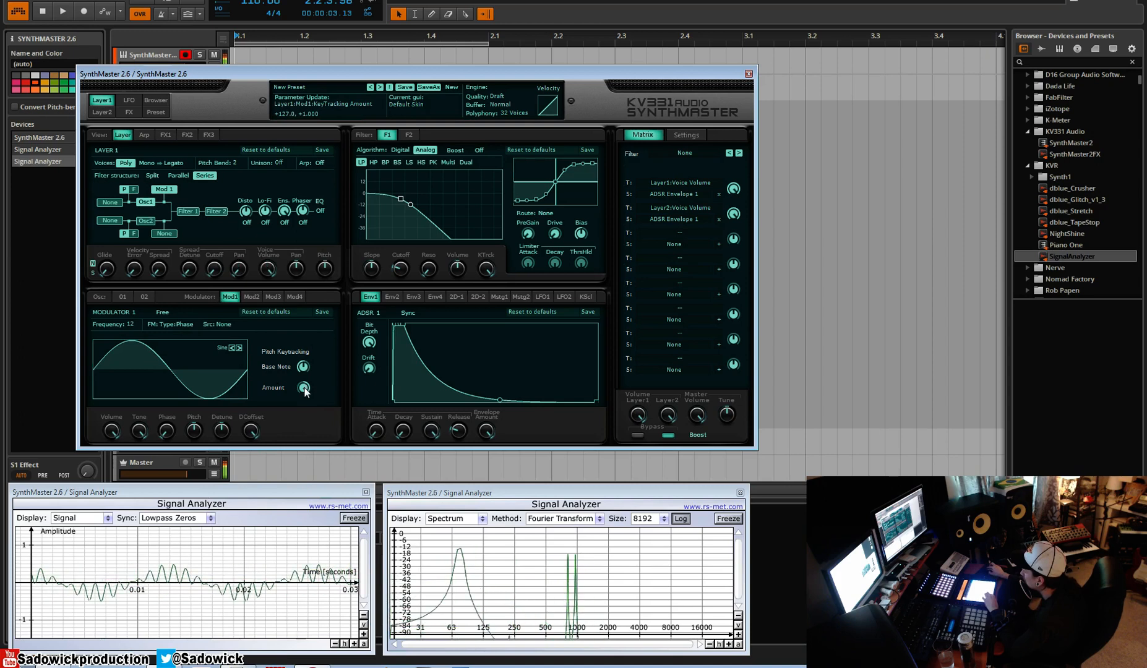
{"action": "mouse_move", "coordinate": [305, 391]}
{"action": "left_mouse_down"}
{"action": "mouse_move", "coordinate": [307, 428]}
{"action": "mouse_move", "coordinate": [306, 390]}
{"action": "left_mouse_up"}
Set Modulator 1's frequency to the integer value 1 and its pitch keytracking base note to about +17.7.
{"action": "left_click", "coordinate": [130, 324]}
{"action": "mouse_move", "coordinate": [158, 342]}
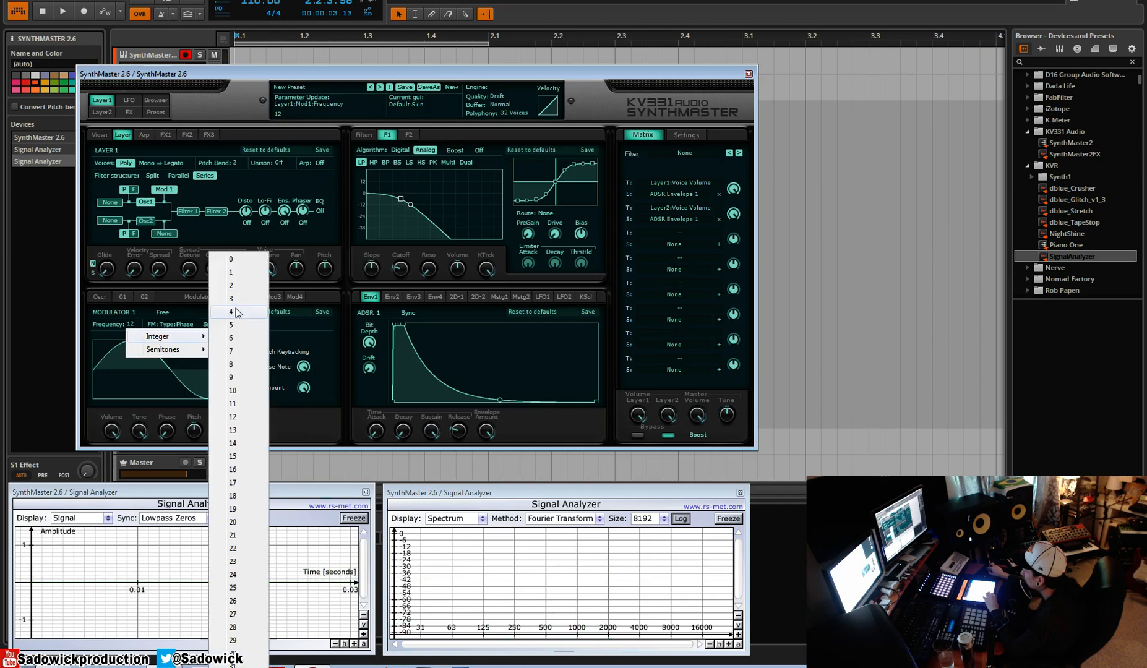
{"action": "left_click", "coordinate": [243, 256]}
{"action": "left_click_drag", "start_coordinate": [303, 388], "coordinate": [310, 427]}
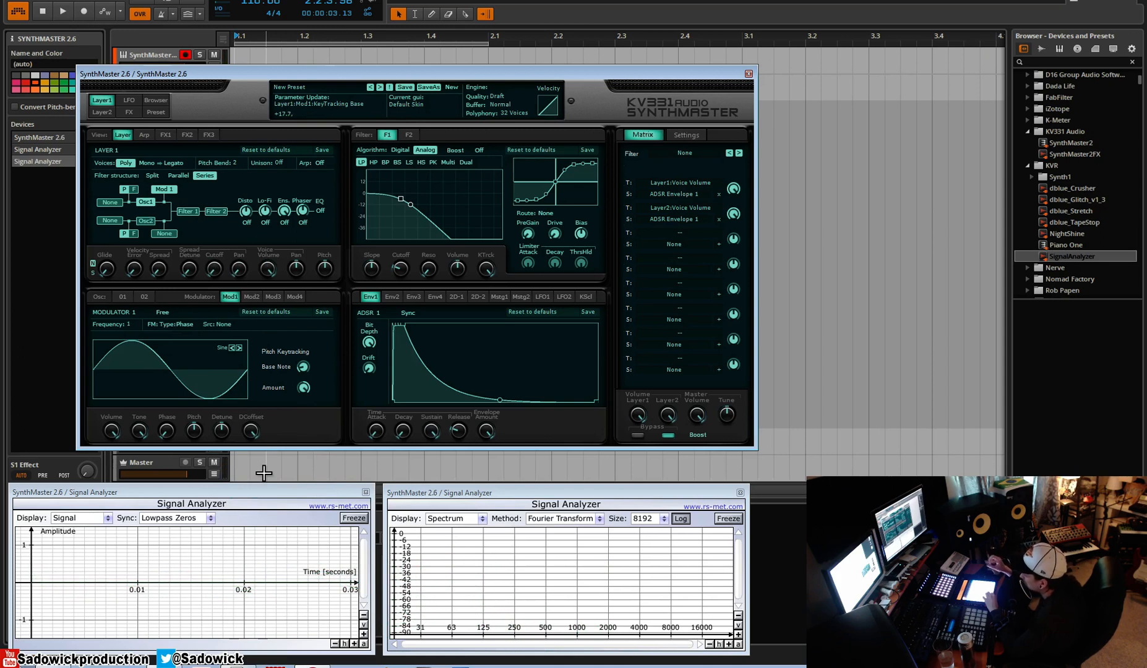
Zoom out the waveform analyzer's time axis to cover more than 0.4 seconds.
{"action": "left_click", "coordinate": [335, 643]}
{"action": "left_click", "coordinate": [335, 643]}
{"action": "left_click", "coordinate": [335, 643]}
{"action": "left_click", "coordinate": [334, 643]}
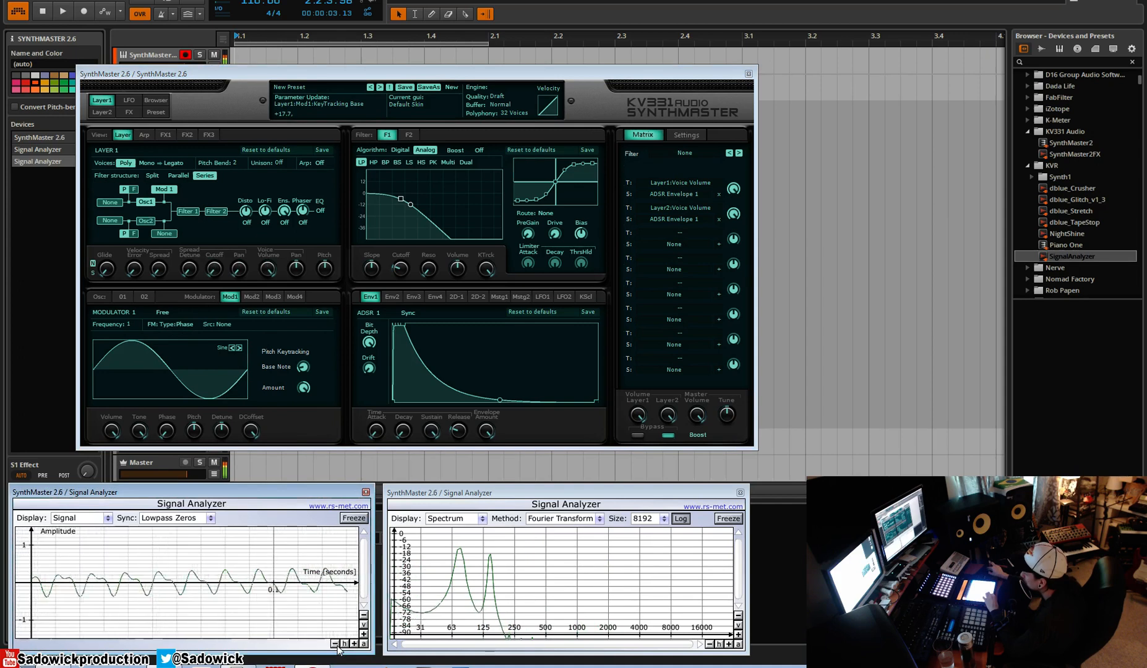
{"action": "left_click", "coordinate": [337, 645]}
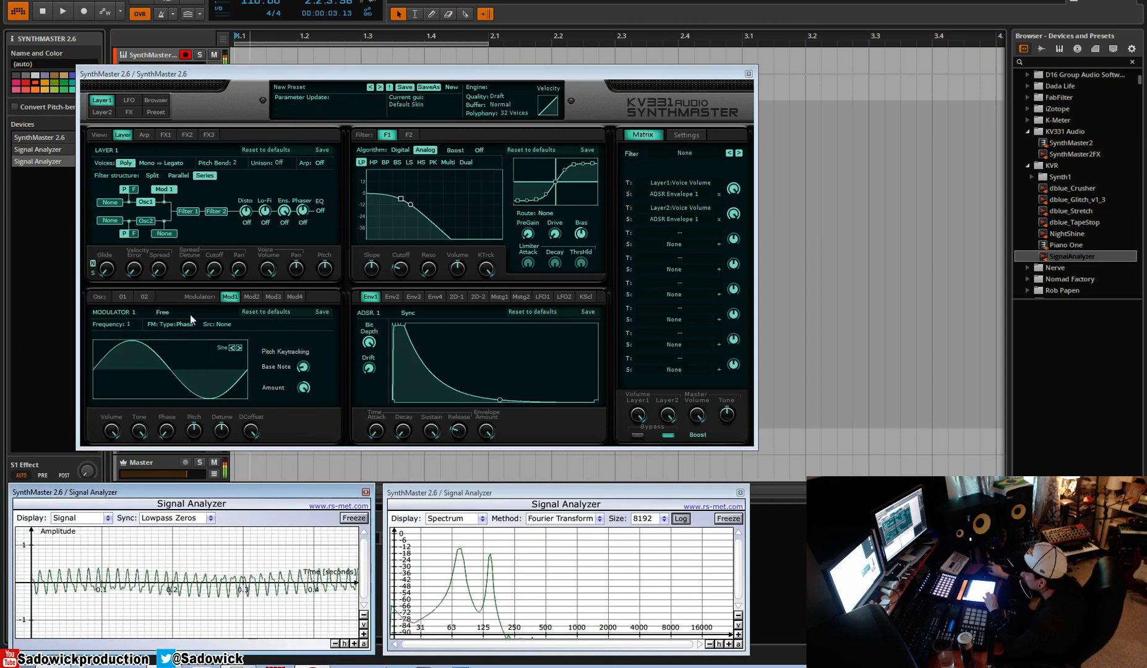
Reduce Modulator 1's pitch keytracking amount slightly and raise its keytracking base note.
{"action": "left_click", "coordinate": [305, 390]}
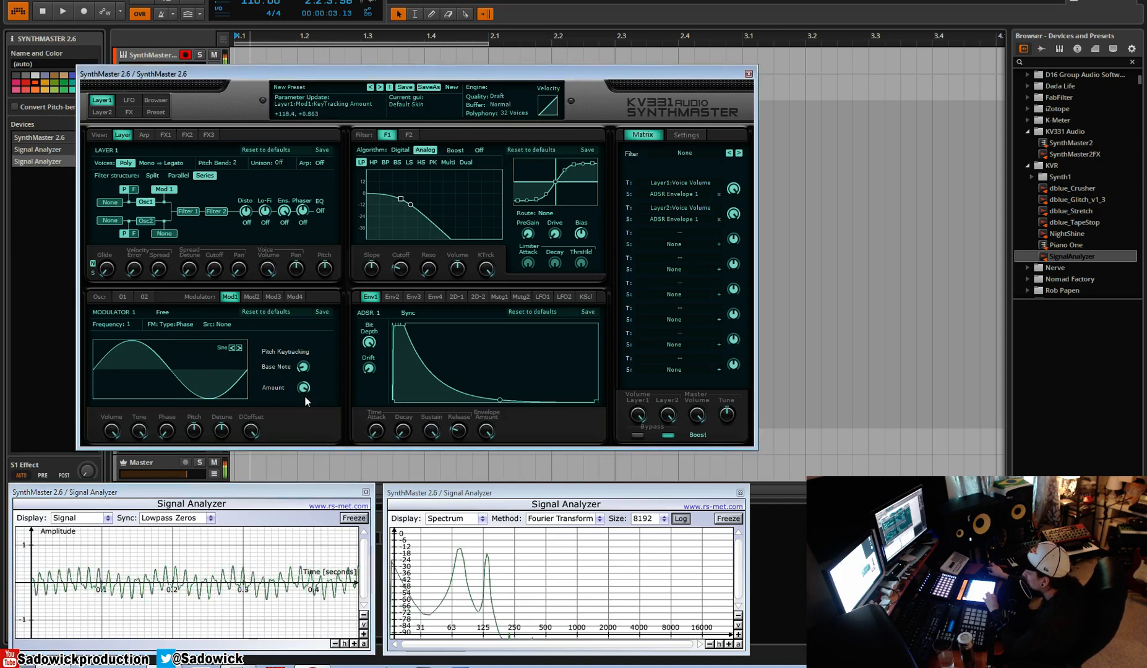
{"action": "left_click_drag", "start_coordinate": [304, 397], "coordinate": [303, 412]}
{"action": "left_click", "coordinate": [304, 367]}
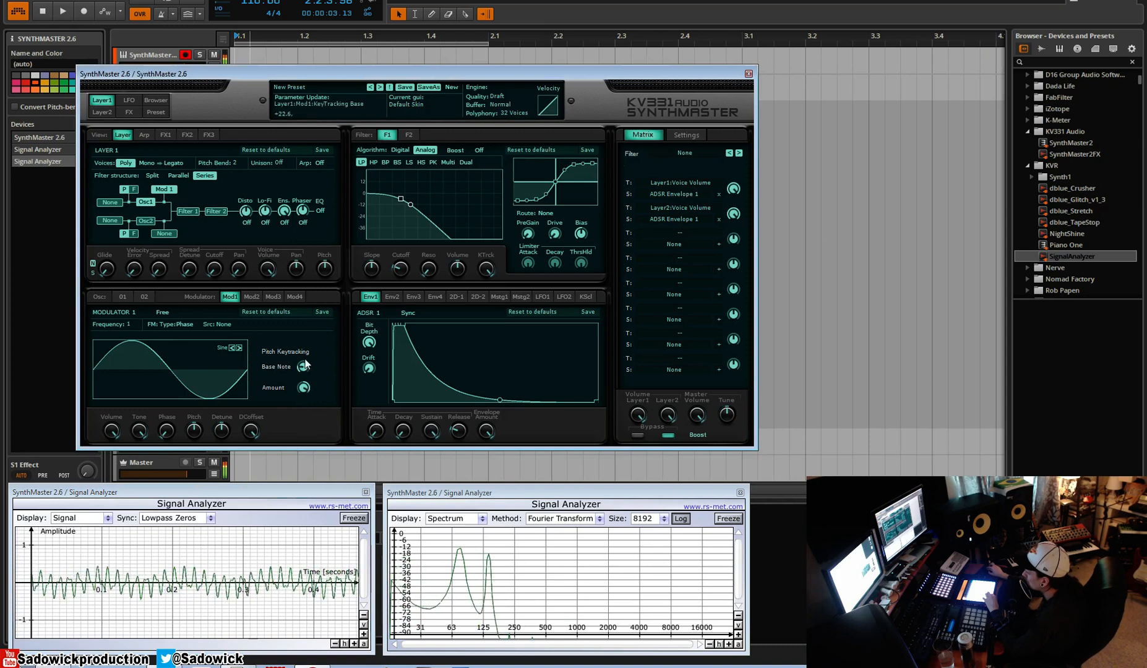
{"action": "left_click_drag", "start_coordinate": [306, 349], "coordinate": [316, 188]}
Lower Modulator 1's DC offset and further reduce its pitch keytracking amount.
{"action": "mouse_move", "coordinate": [305, 387]}
{"action": "left_mouse_down"}
{"action": "mouse_move", "coordinate": [308, 416]}
{"action": "mouse_move", "coordinate": [308, 406]}
{"action": "left_mouse_up"}
{"action": "left_click_drag", "start_coordinate": [252, 431], "coordinate": [270, 552]}
{"action": "left_click_drag", "start_coordinate": [303, 387], "coordinate": [308, 428]}
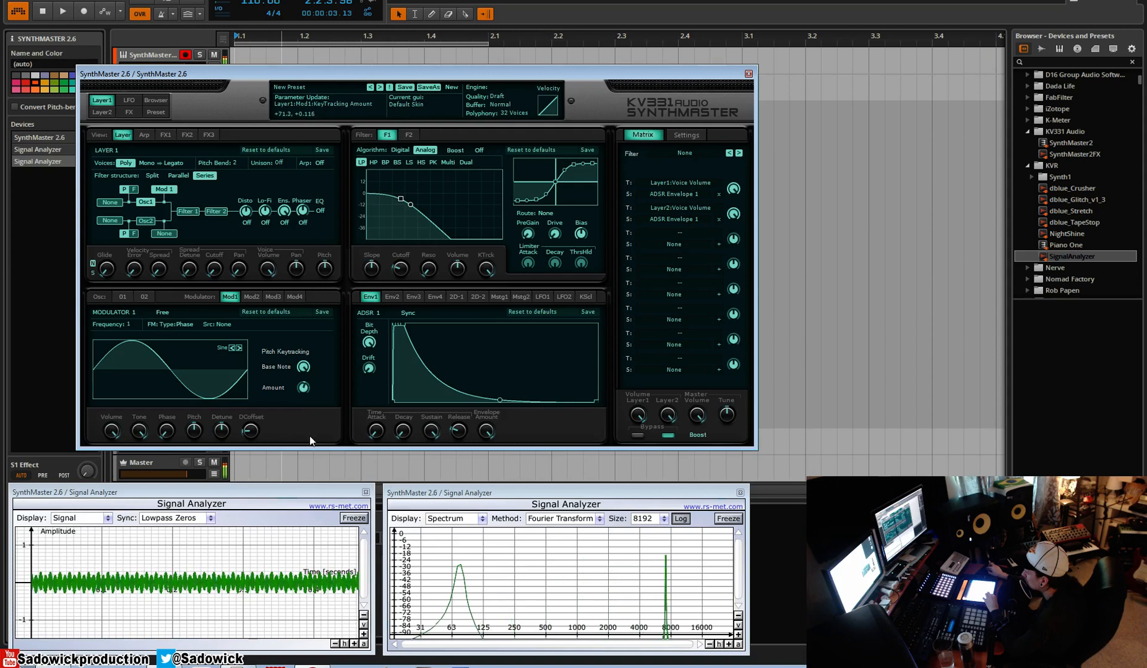
Zoom in the waveform analyzer's time axis to about 0.05 seconds and freeze its display.
{"action": "left_click", "coordinate": [353, 644]}
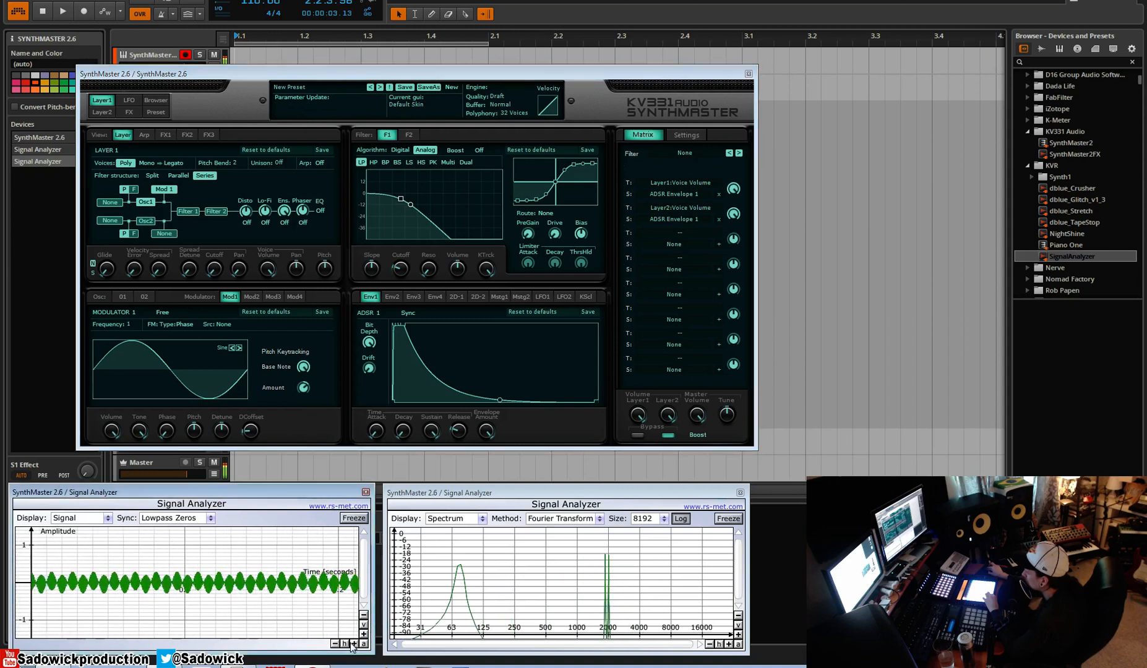
{"action": "left_click", "coordinate": [353, 643]}
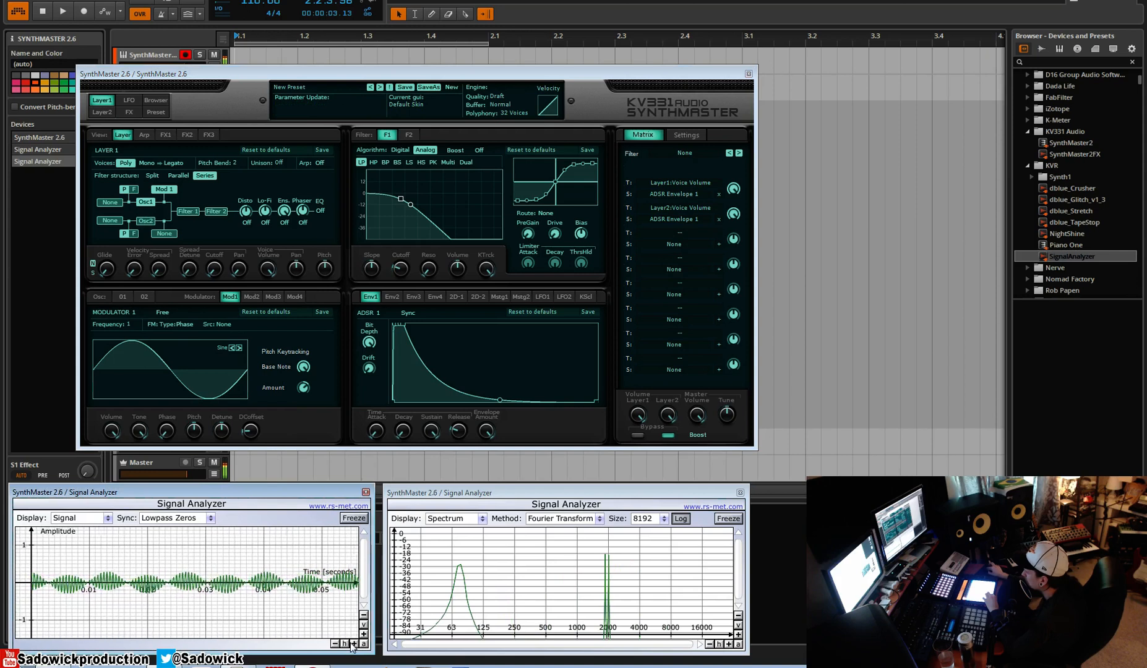
{"action": "left_click", "coordinate": [354, 519]}
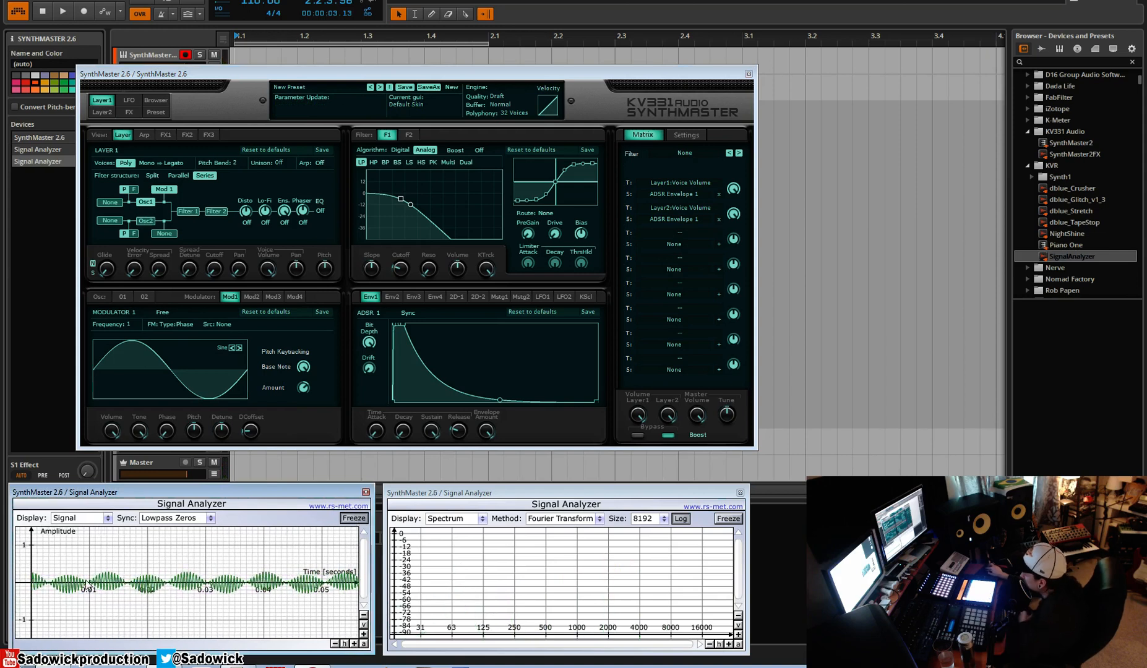